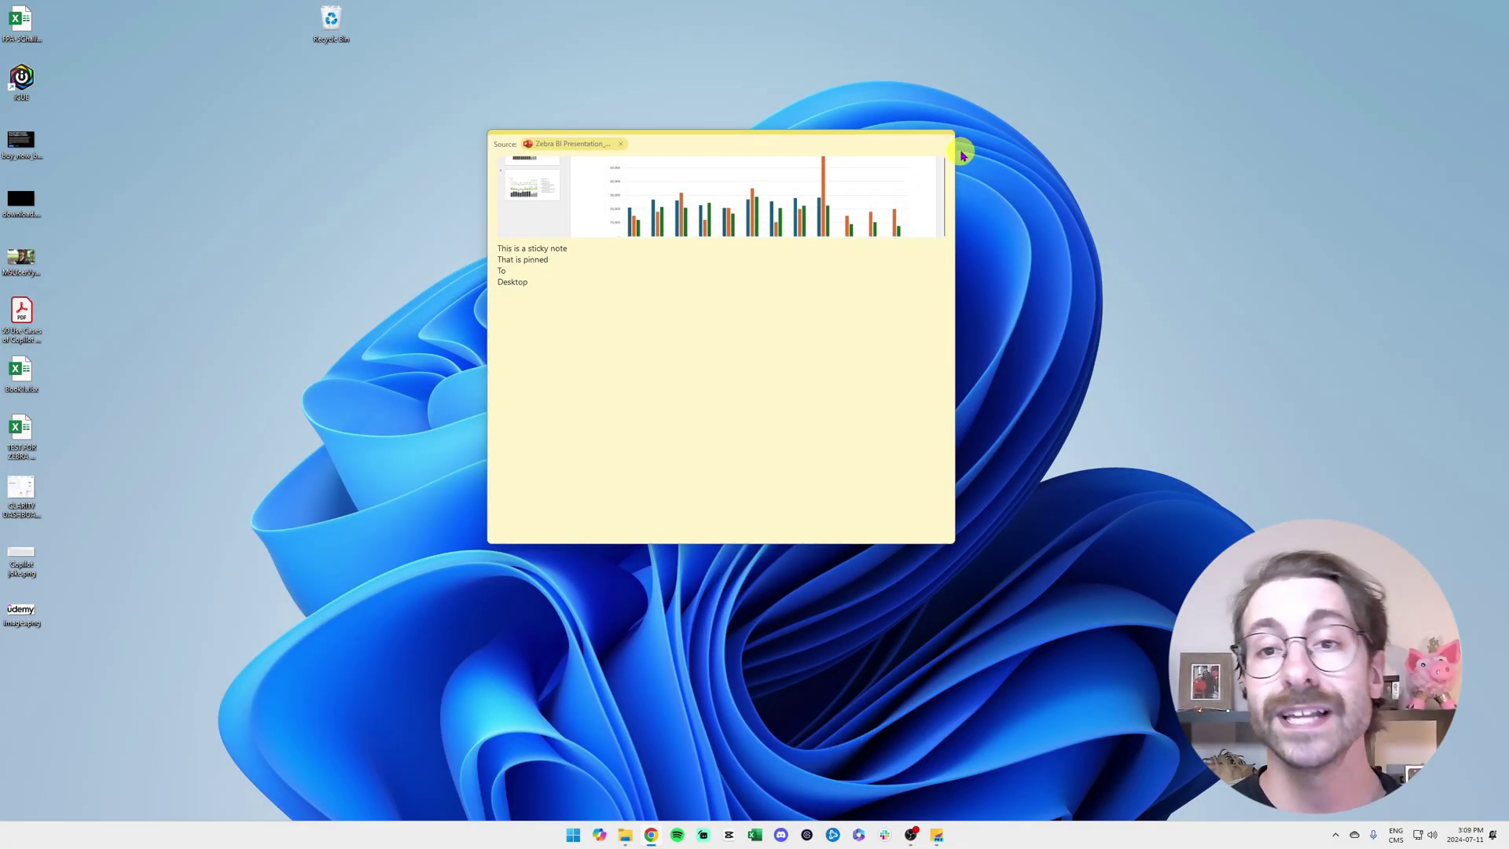
# - Close the desktop note, then launch Sticky Notes (Preview) by searching 'sticky notes' in Start
pyautogui.click(946, 143)
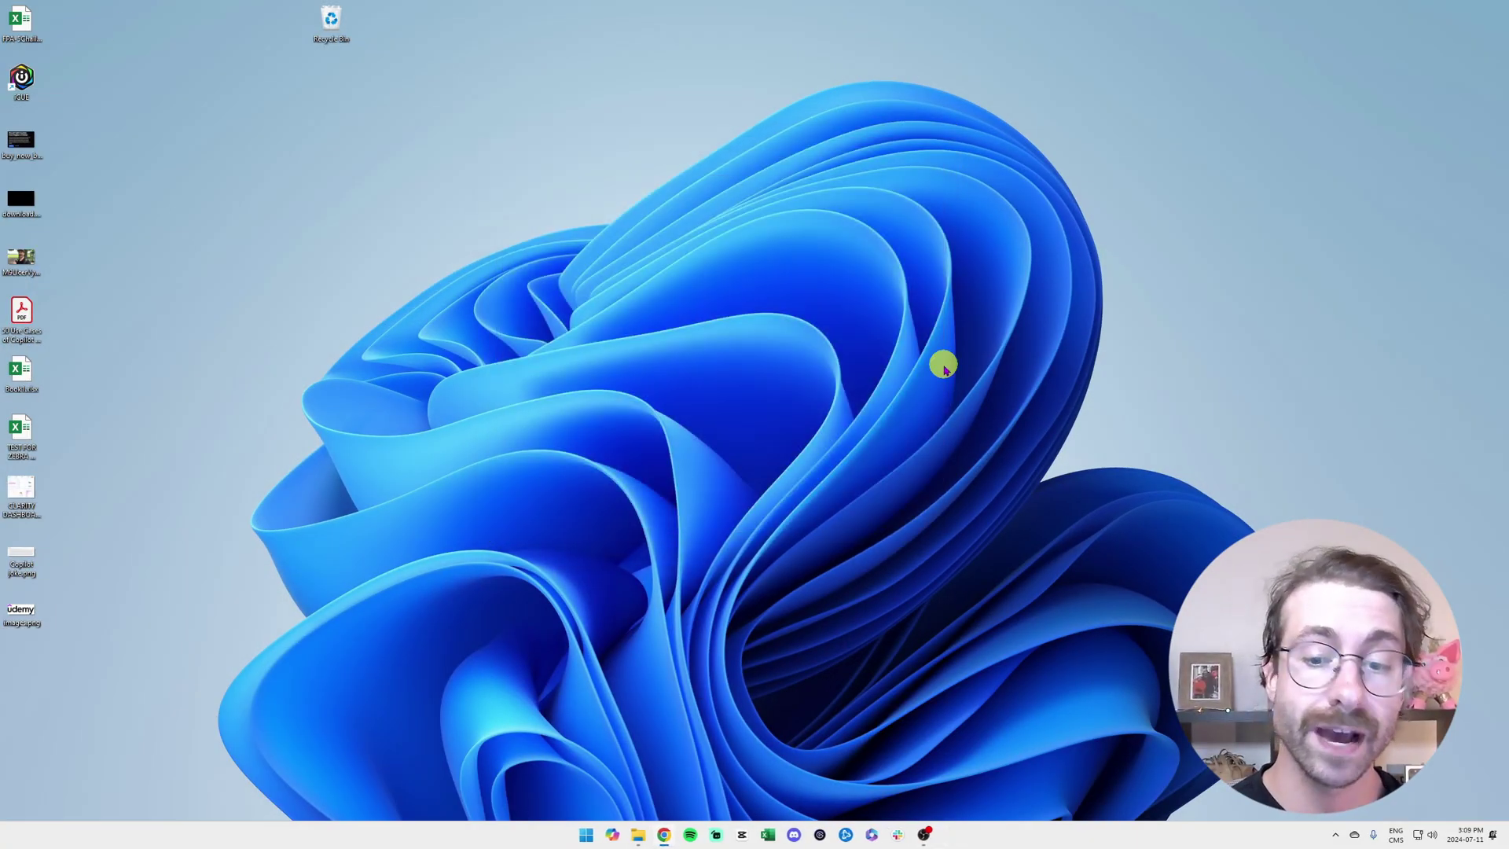
pyautogui.click(587, 835)
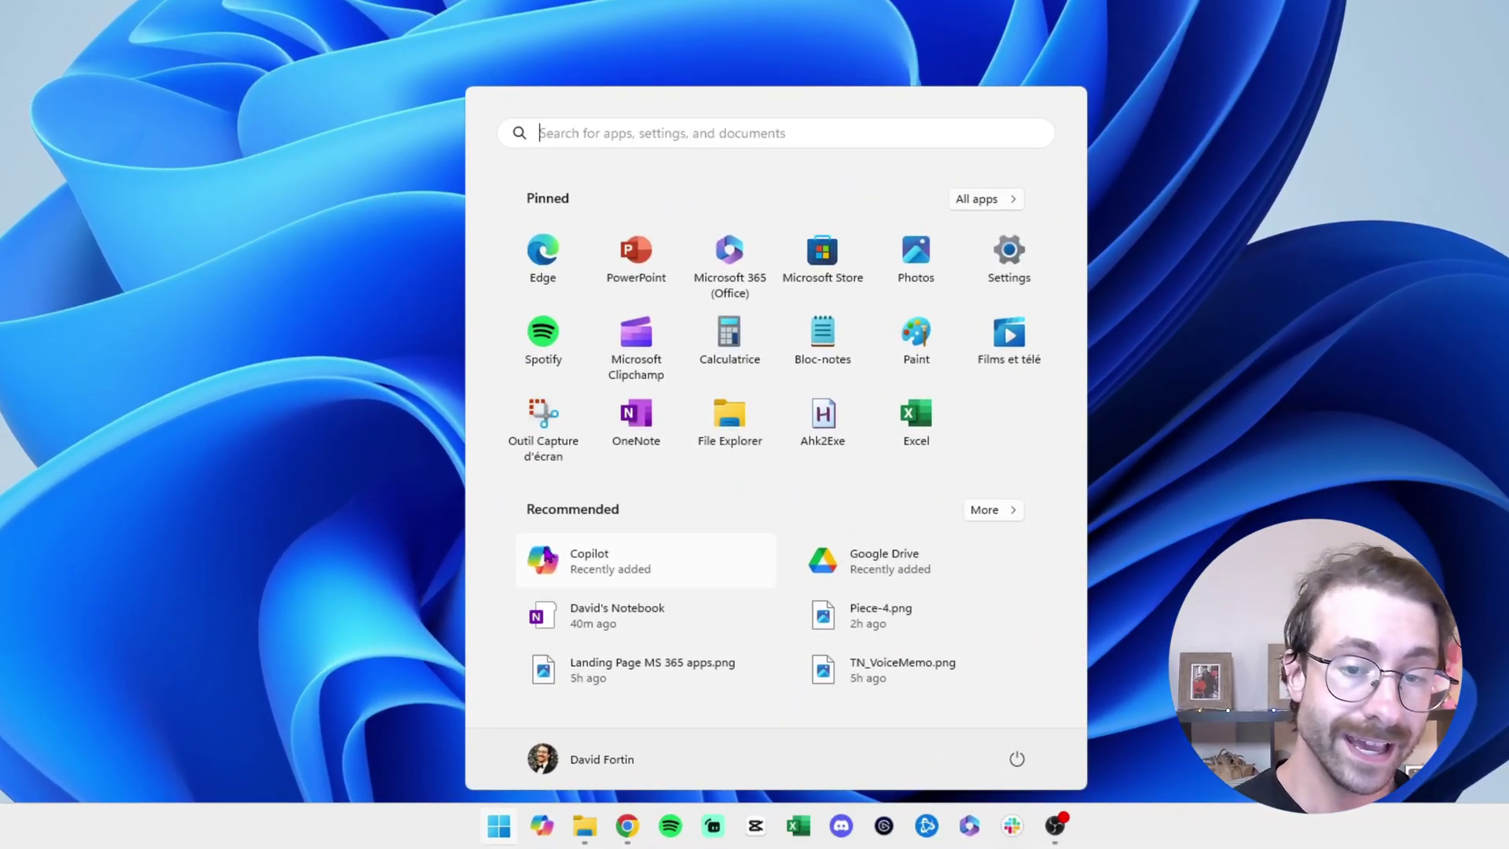
pyautogui.write('s')
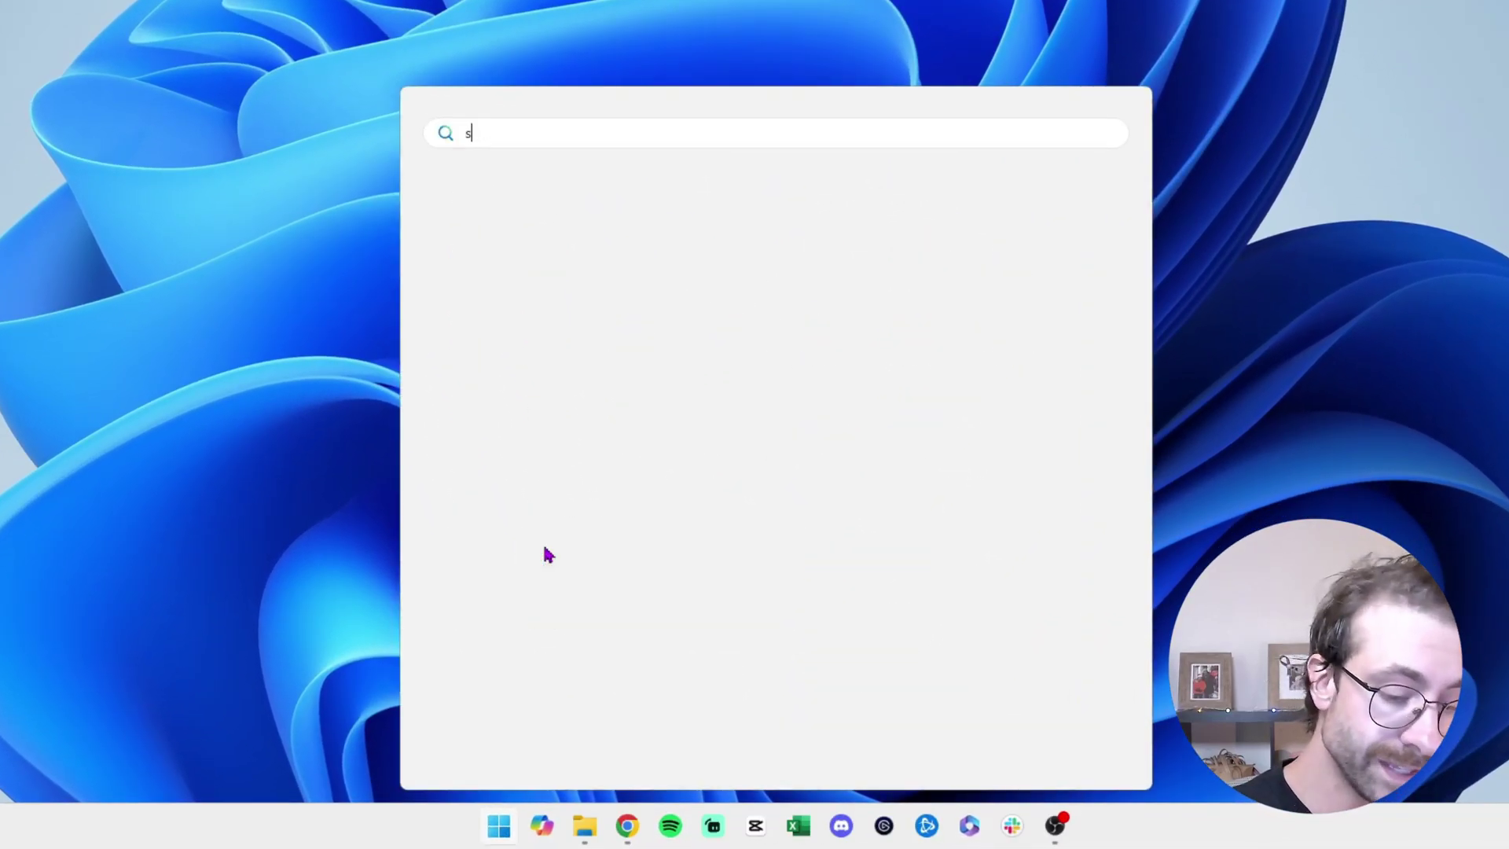
pyautogui.write('ticky notes')
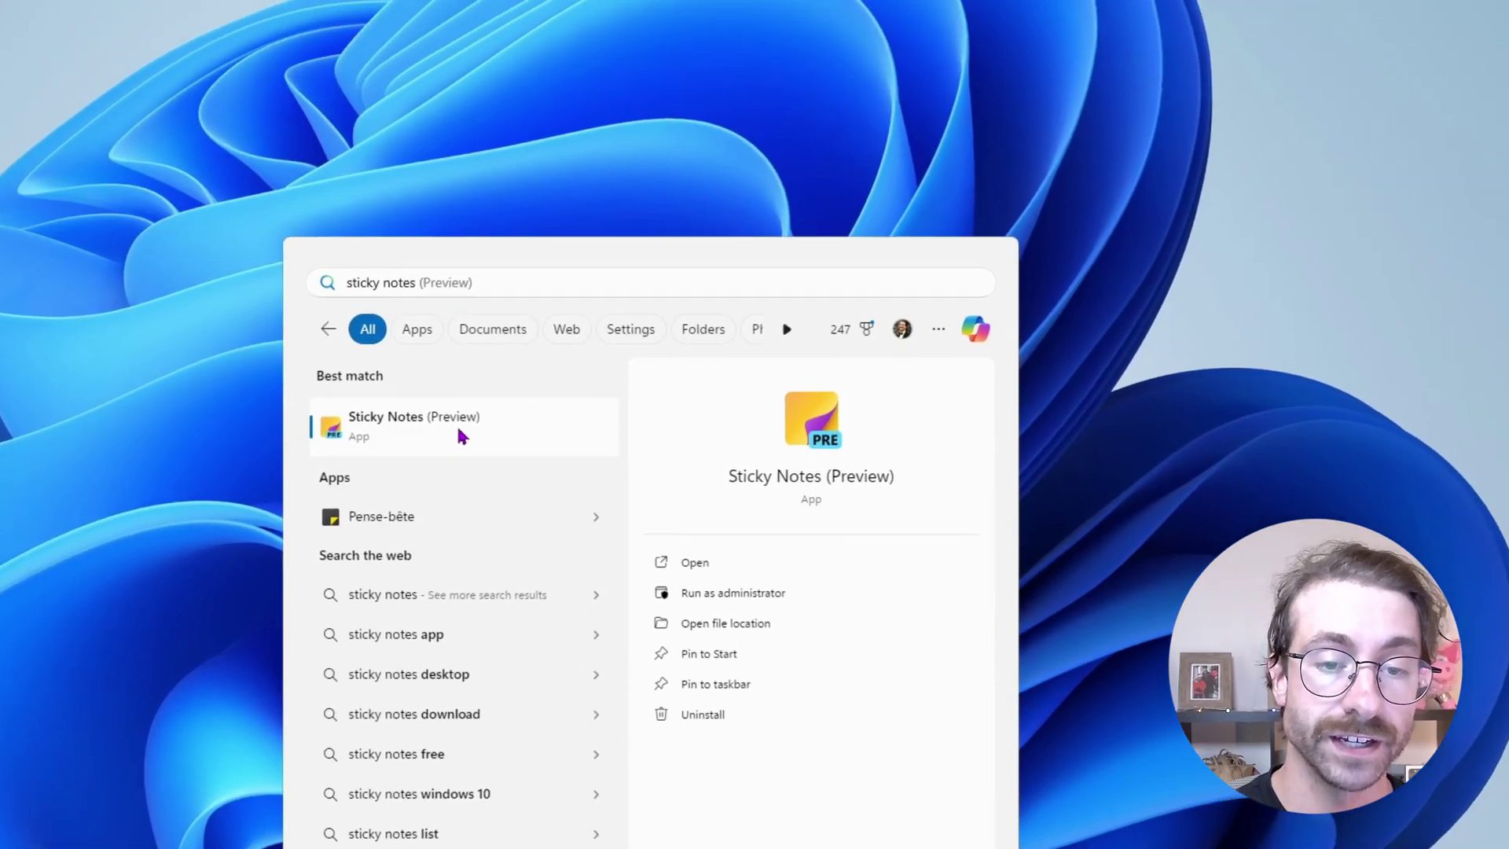
pyautogui.click(583, 291)
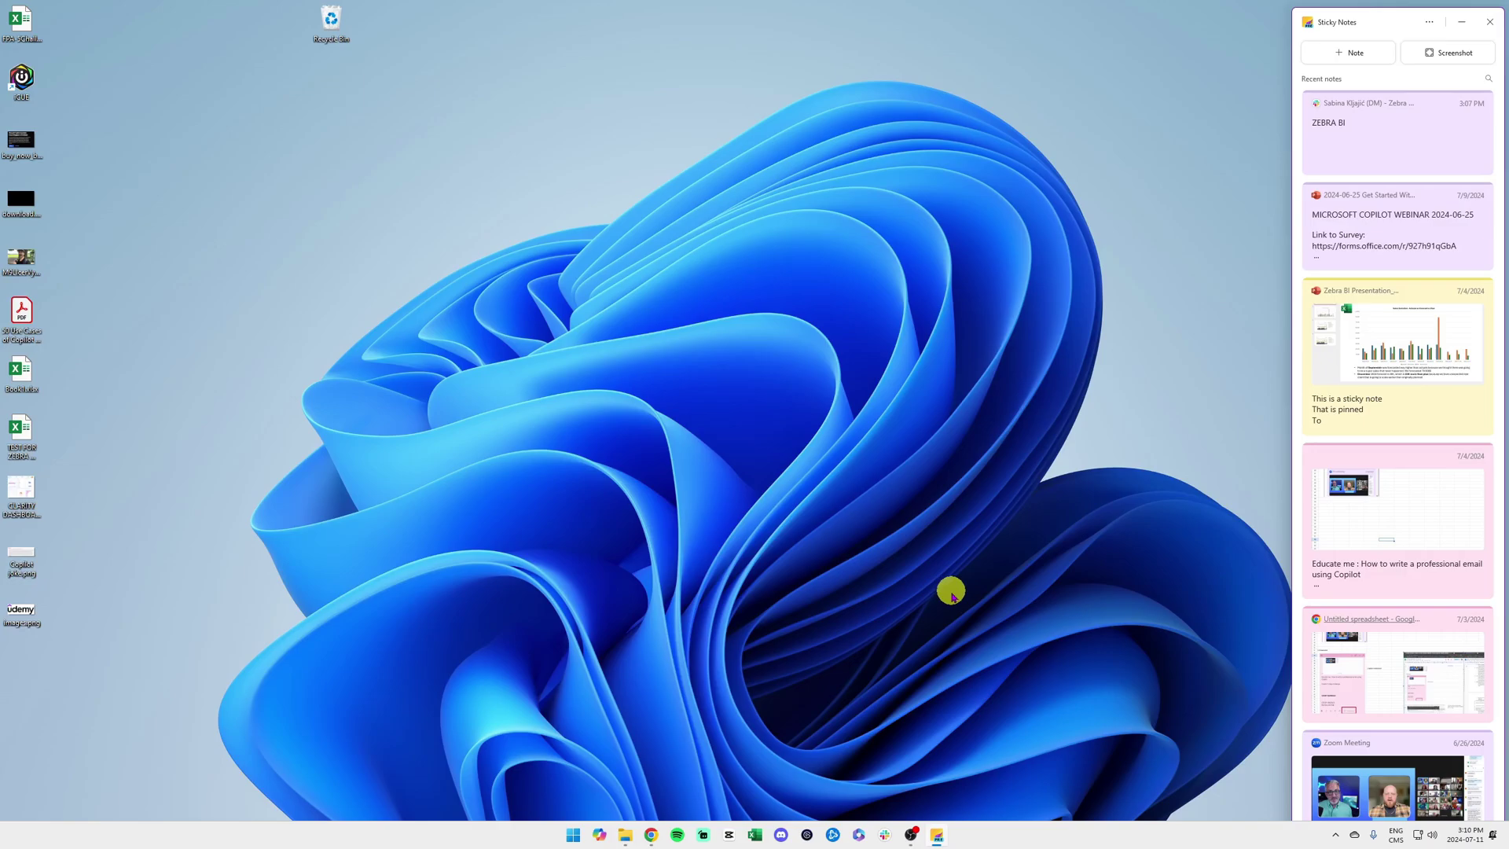
# - Pin Sticky Notes (Preview) to the taskbar and close its window
pyautogui.rightClick(939, 835)
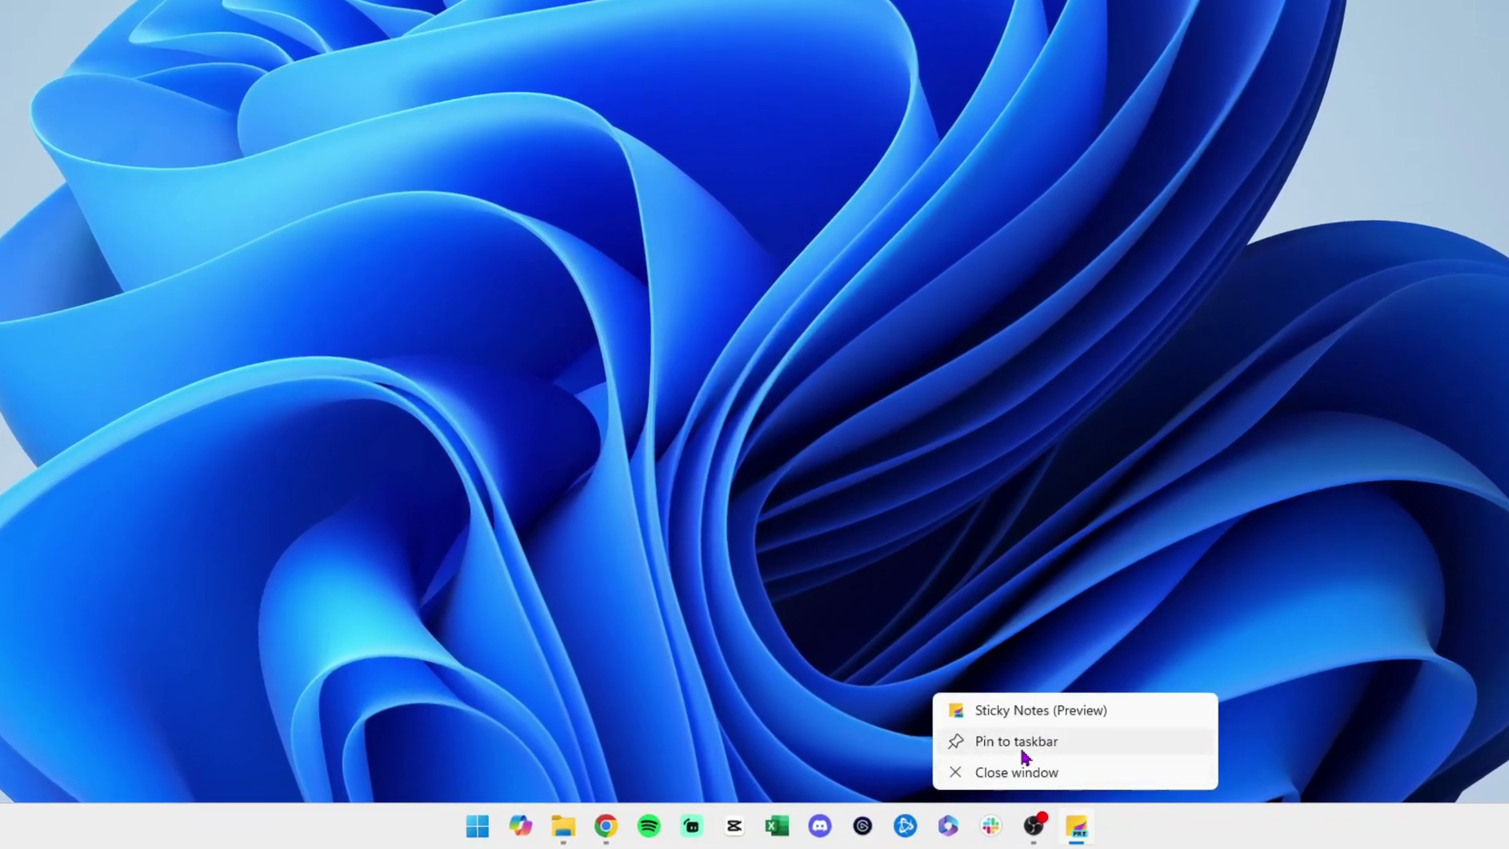
pyautogui.click(1024, 757)
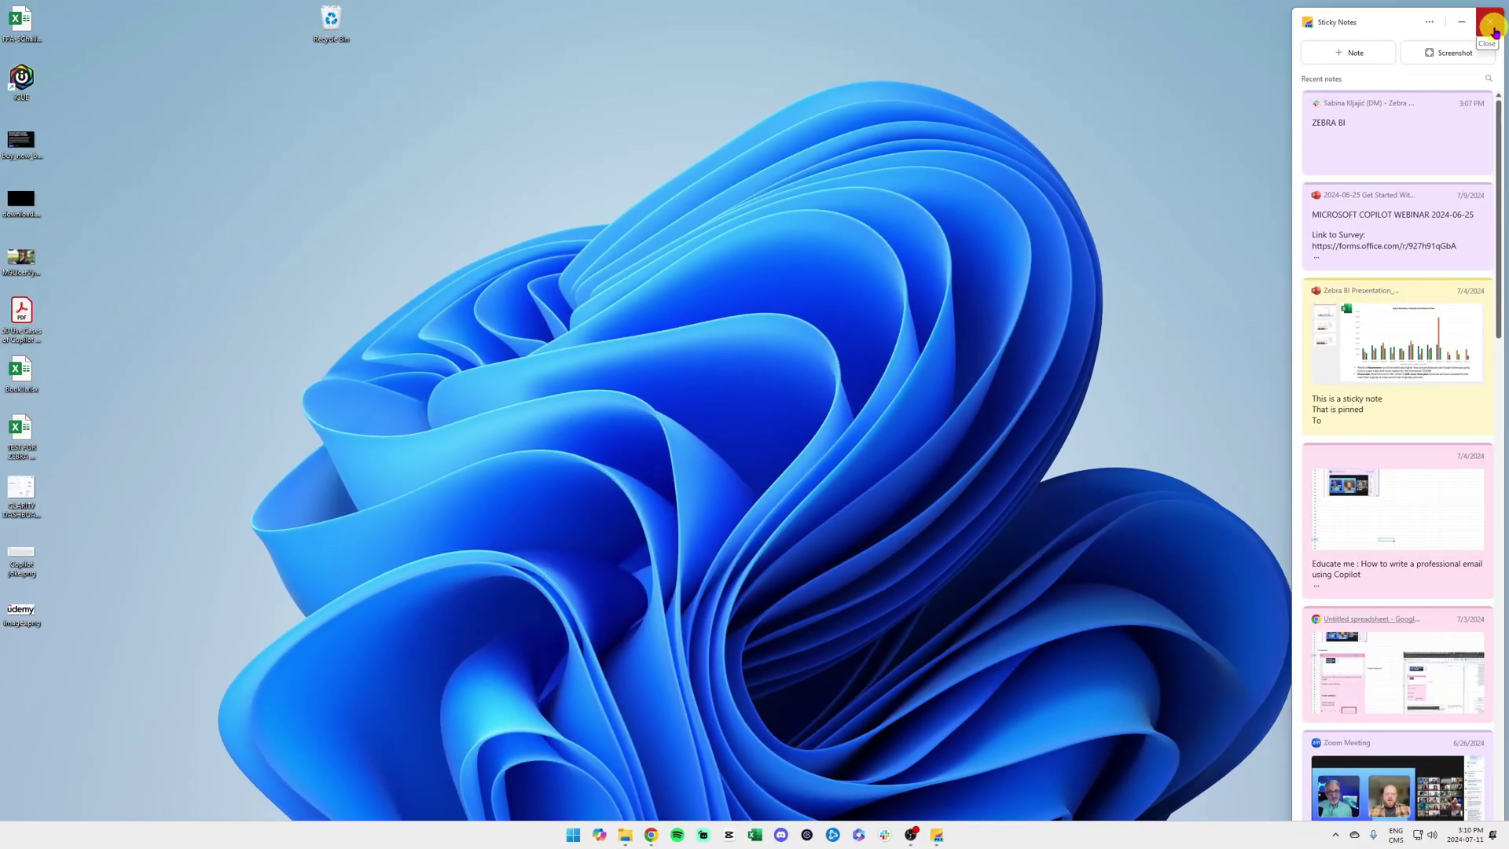
pyautogui.click(1493, 29)
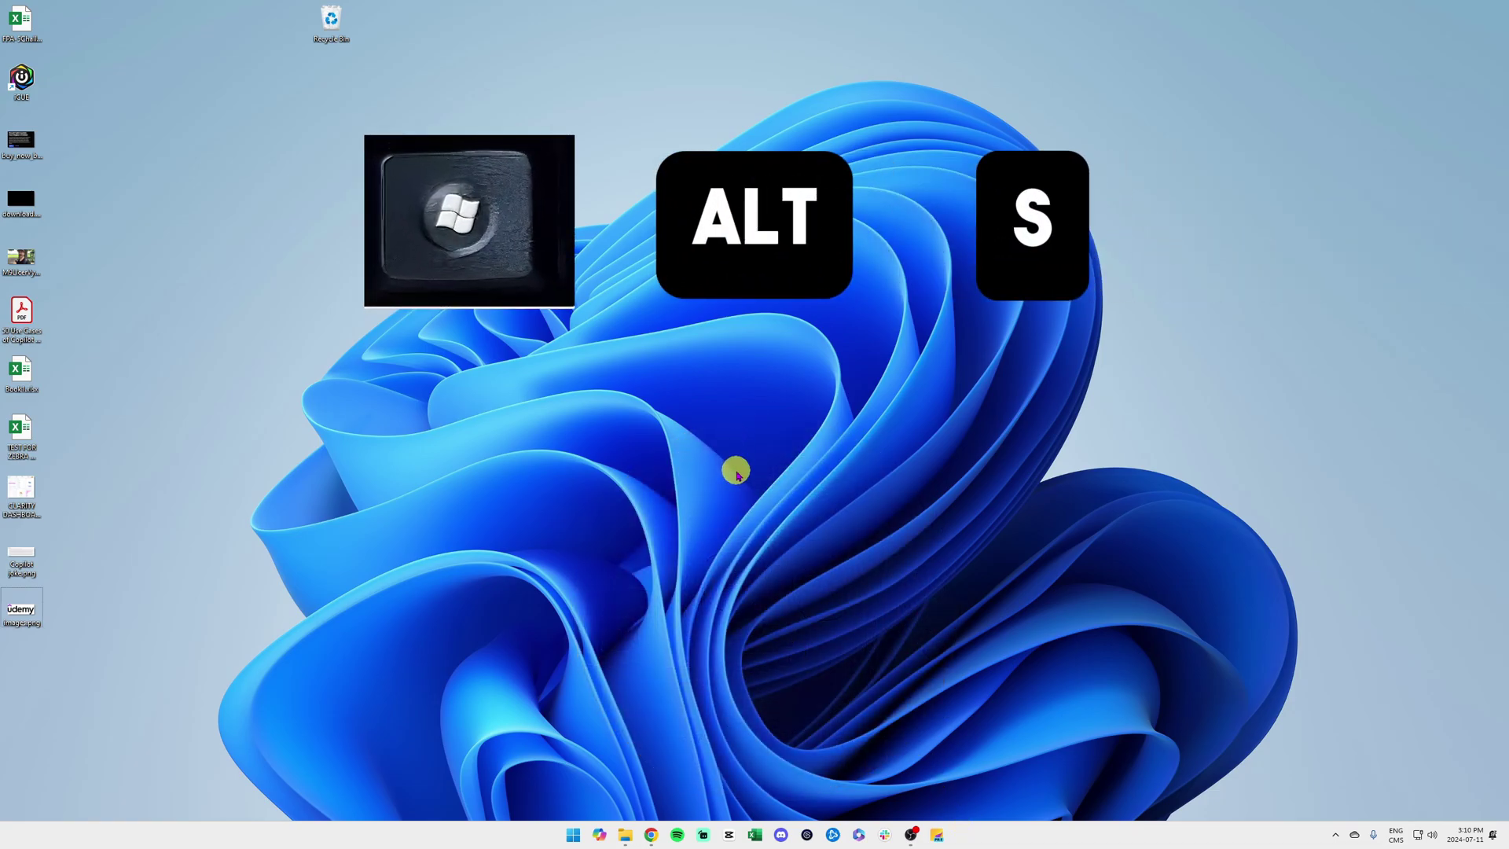
# - Reopen the Sticky Notes pane with Win+Alt+S and nudge it slightly downward
pyautogui.press('super+alt+s')
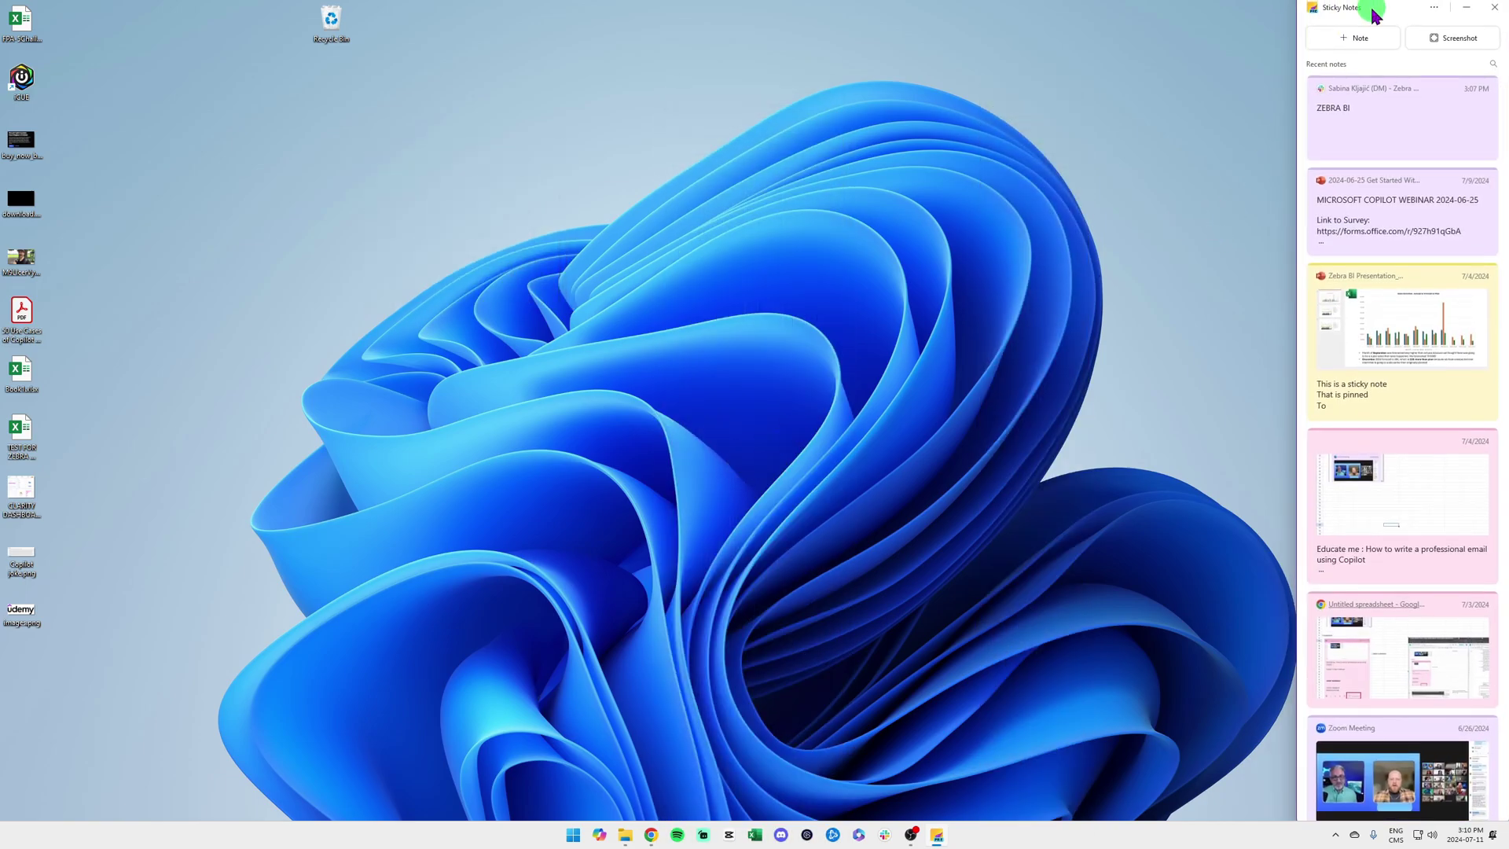
pyautogui.moveTo(1368, 6); pyautogui.dragTo(1372, 21)
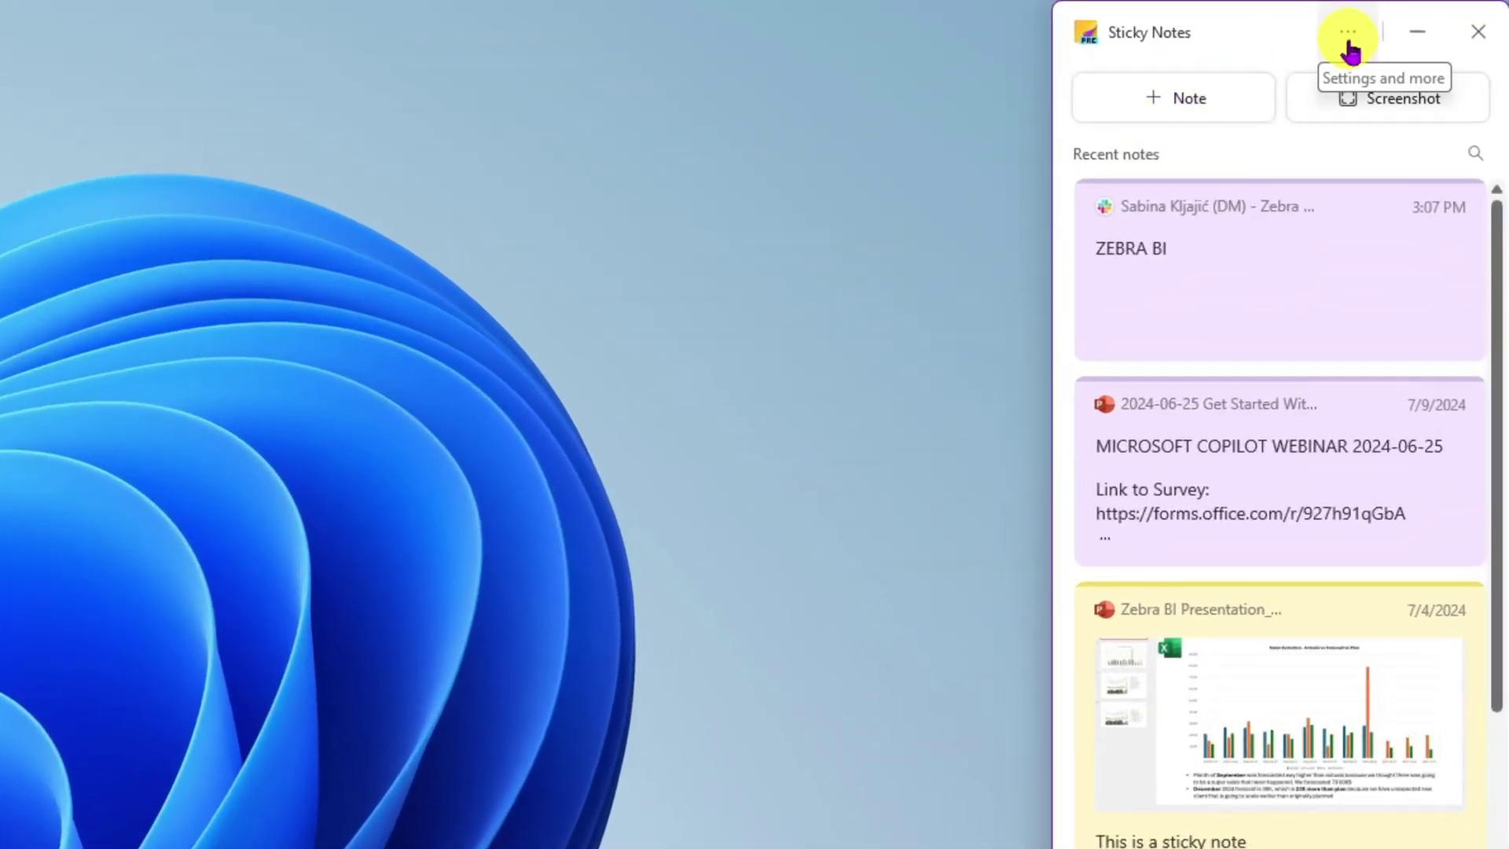
# - Dock the notes pane to the desktop's right edge using Dock to desktop
pyautogui.click(1348, 49)
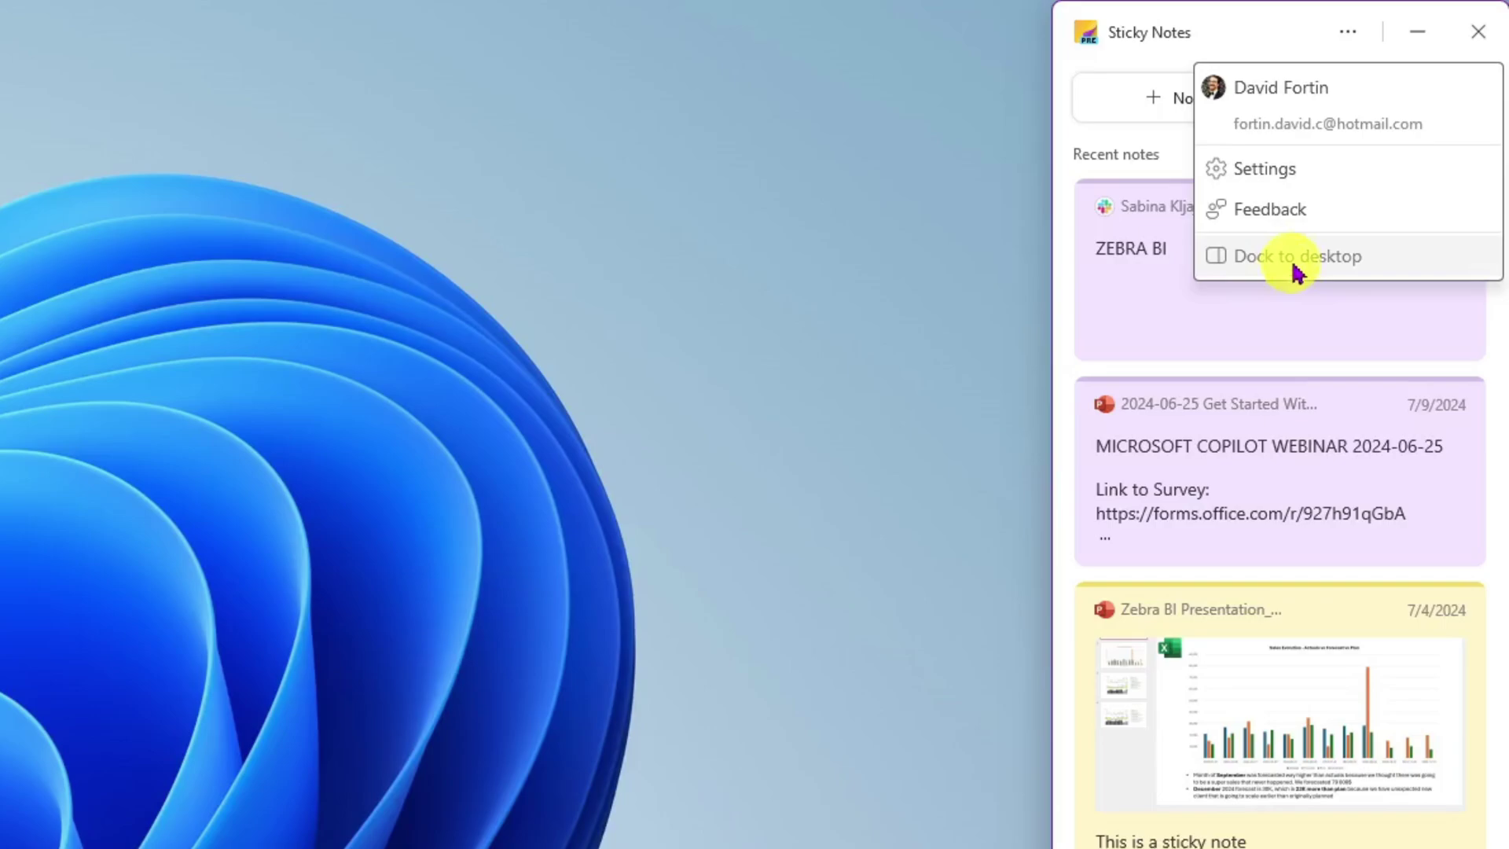
pyautogui.click(1334, 273)
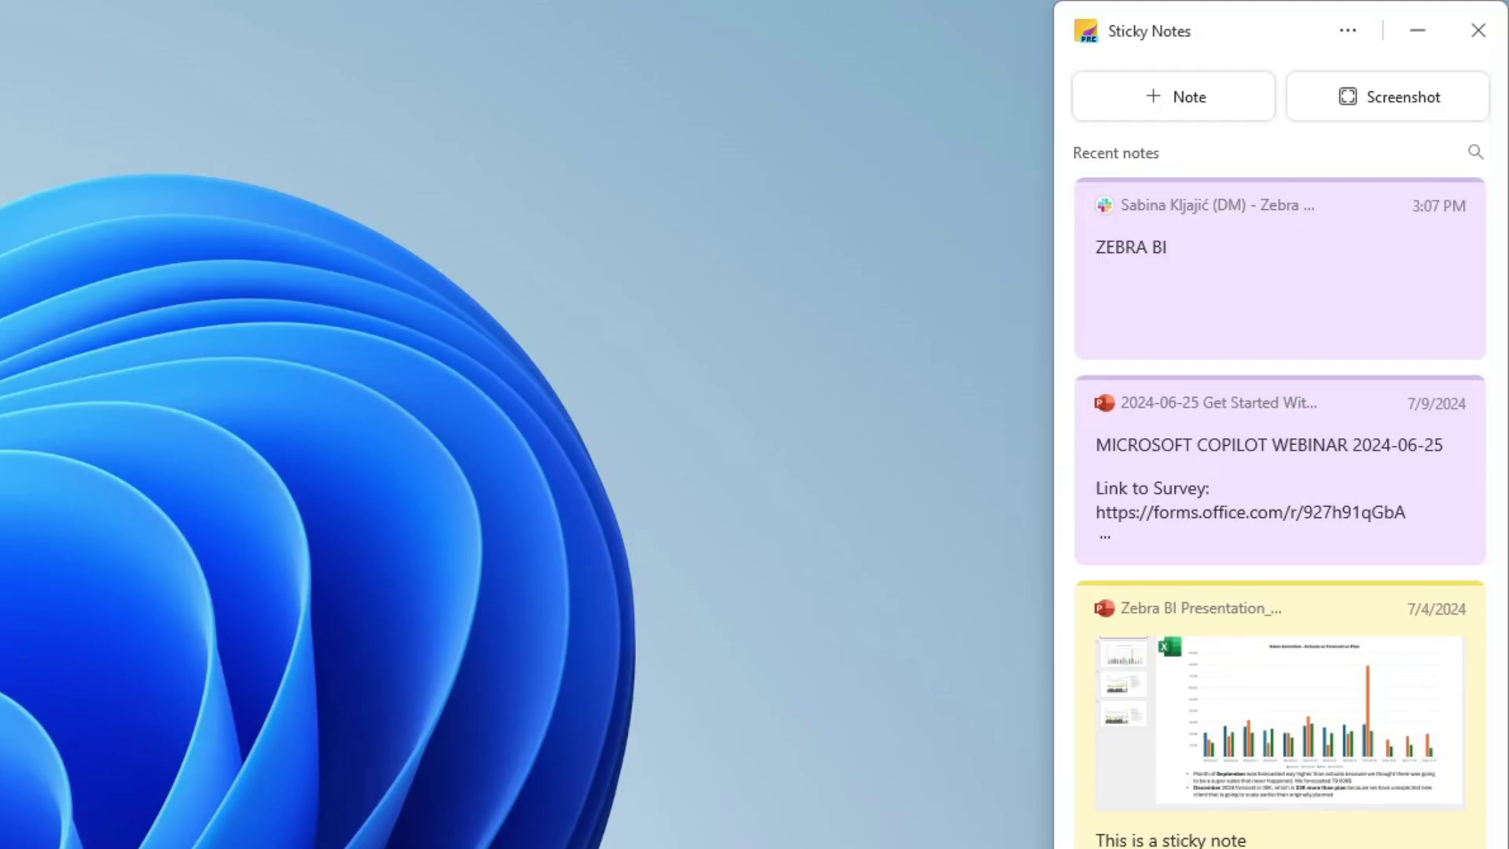
# - Snap the Chrome window into the space left of the docked notes pane
pyautogui.hotkey('alt', 'Tab')
pyautogui.moveTo(440, 102); pyautogui.dragTo(982, 12)
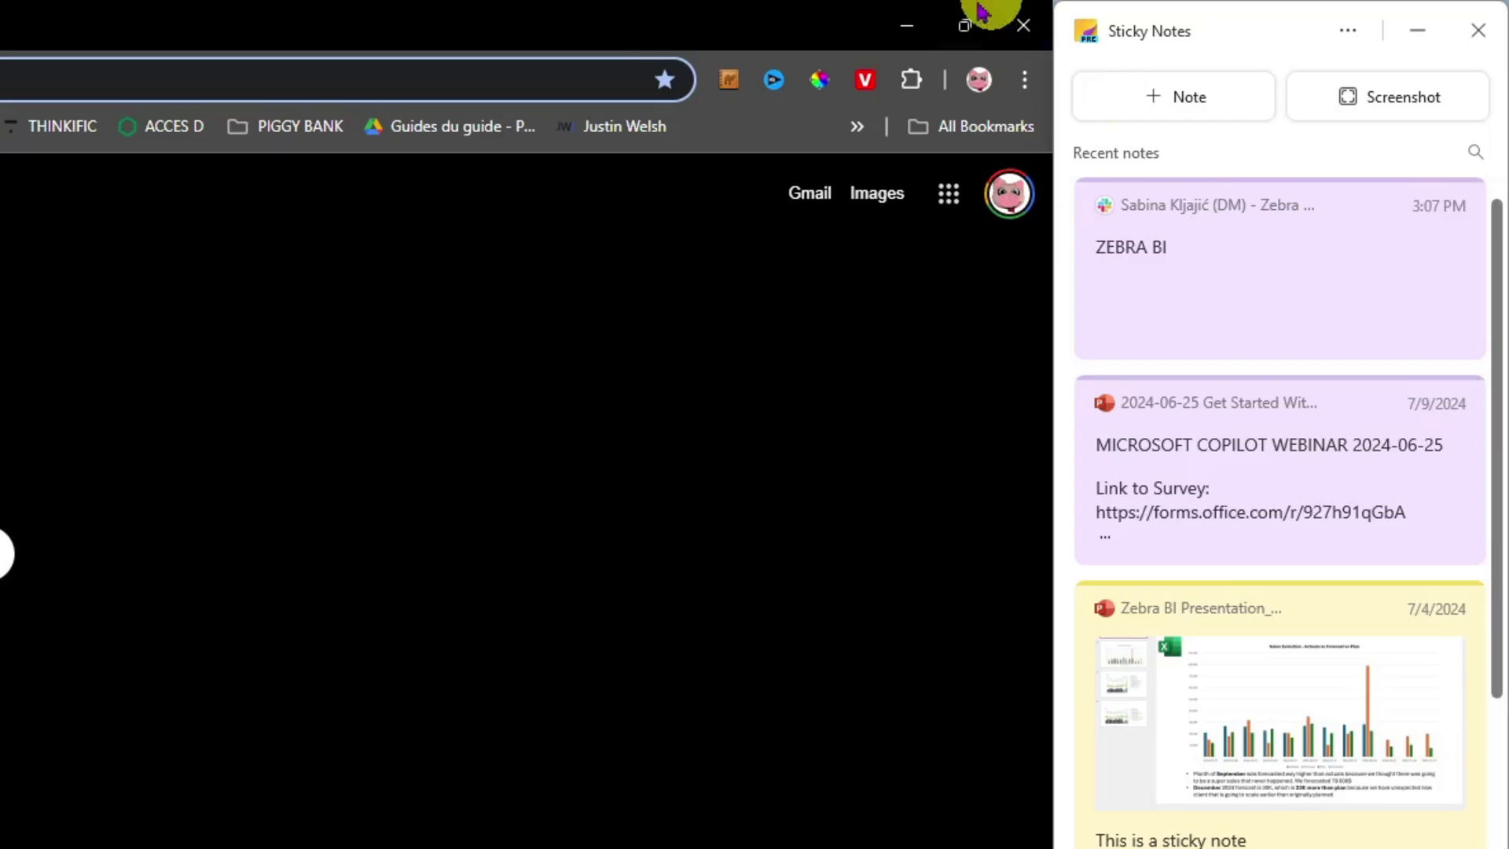
pyautogui.moveTo(690, 27); pyautogui.dragTo(471, 2)
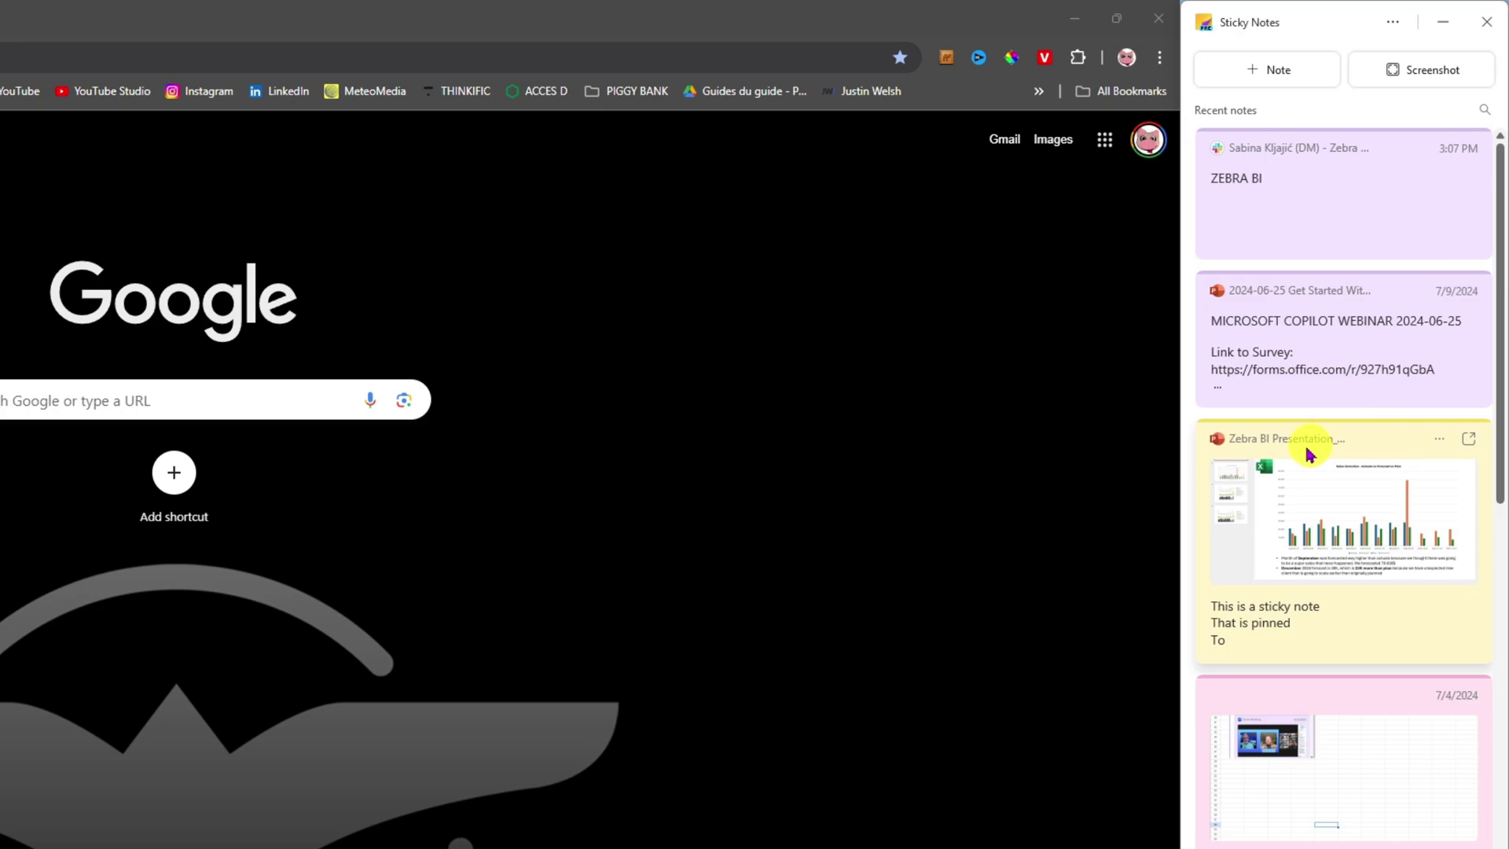
# - Pop out the Zebra BI note, move it down-left, enlarge it, and select 'Desktop'
pyautogui.click(1470, 446)
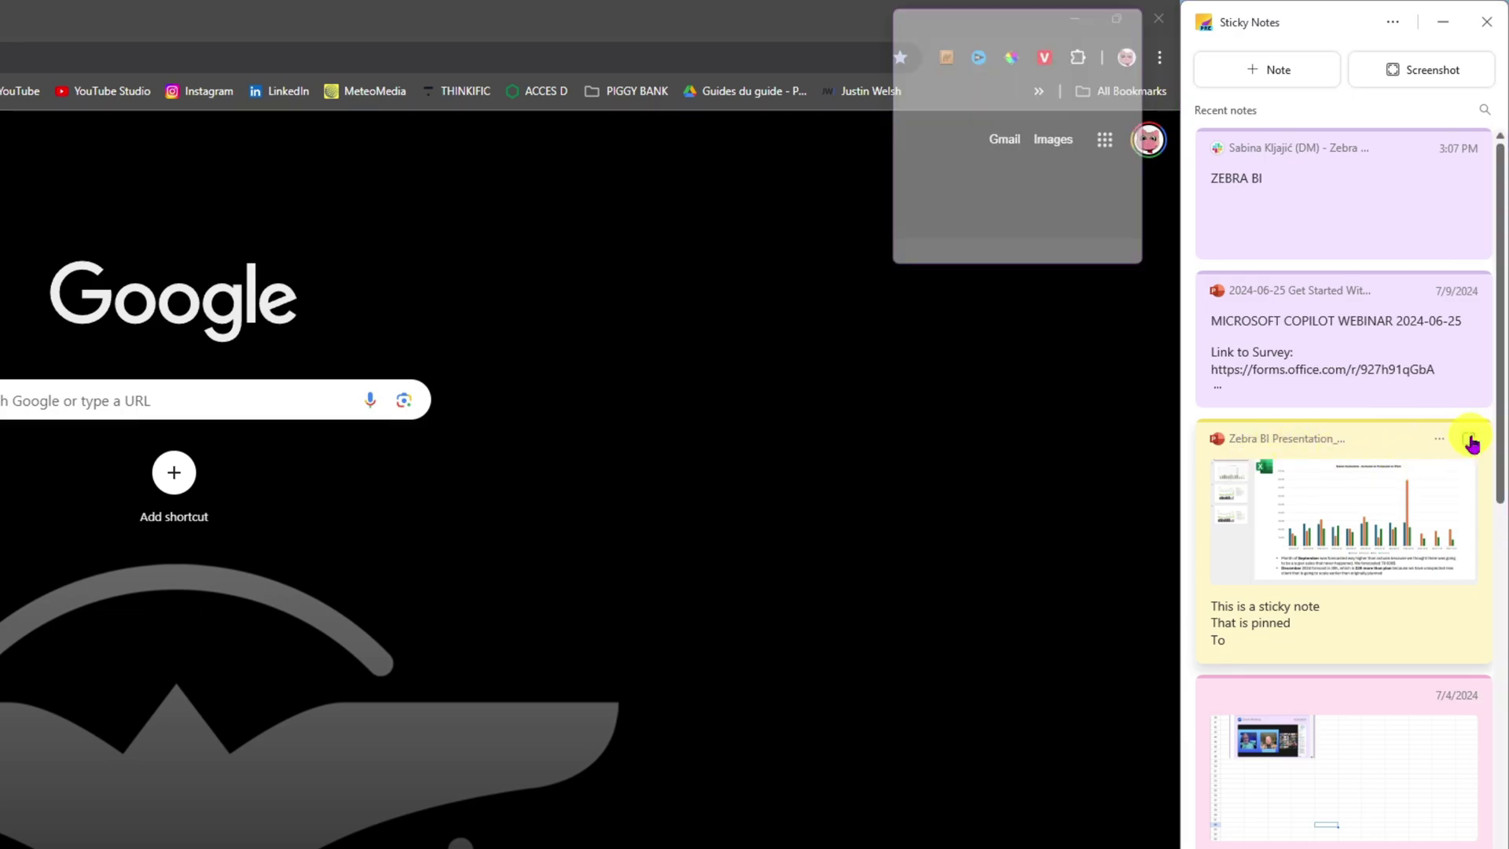
pyautogui.moveTo(980, 30); pyautogui.dragTo(111, 332)
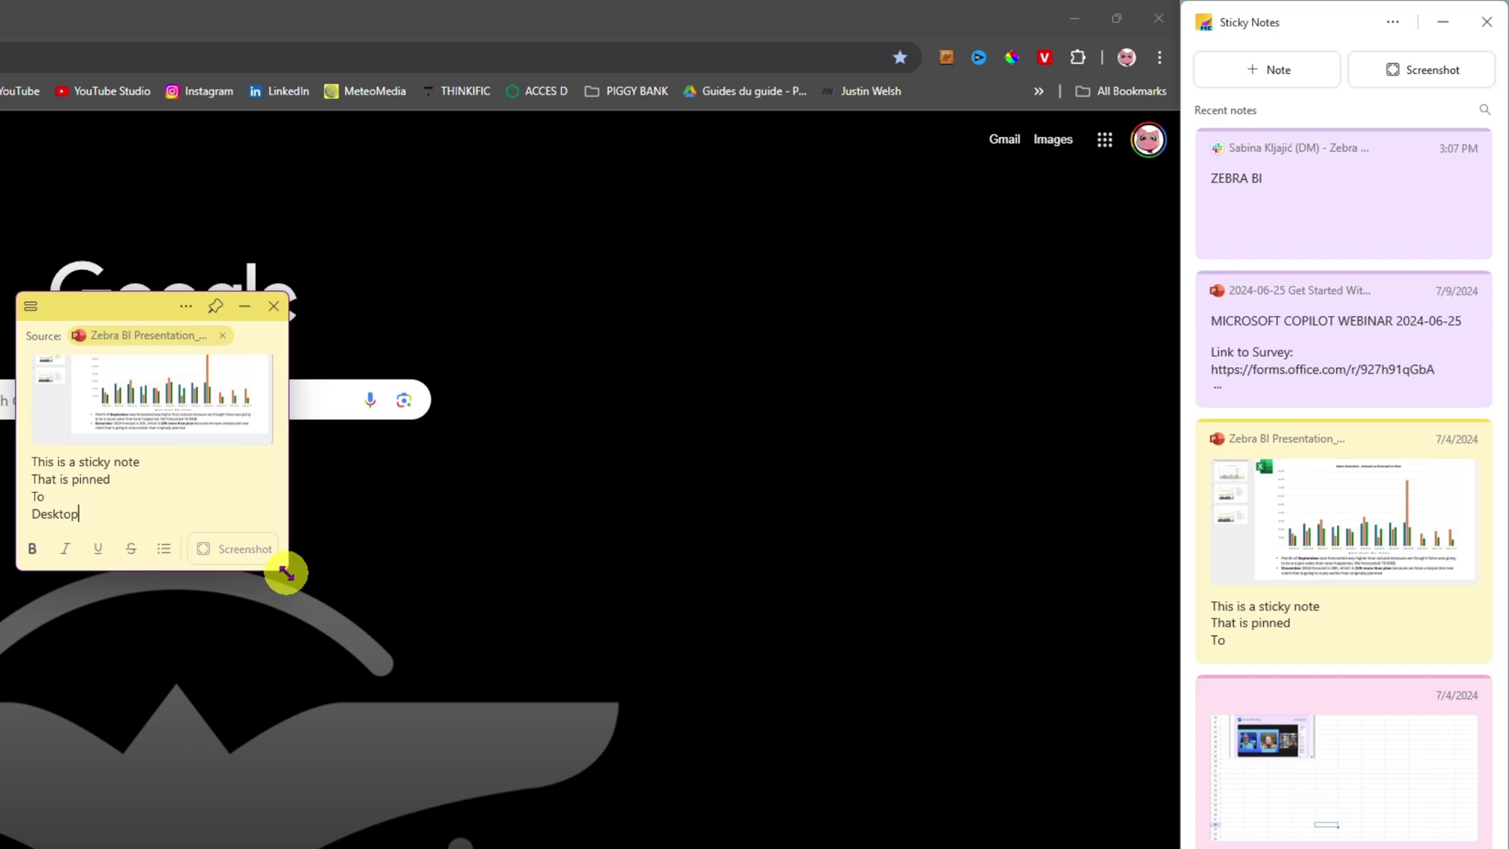
pyautogui.moveTo(285, 573); pyautogui.dragTo(694, 803)
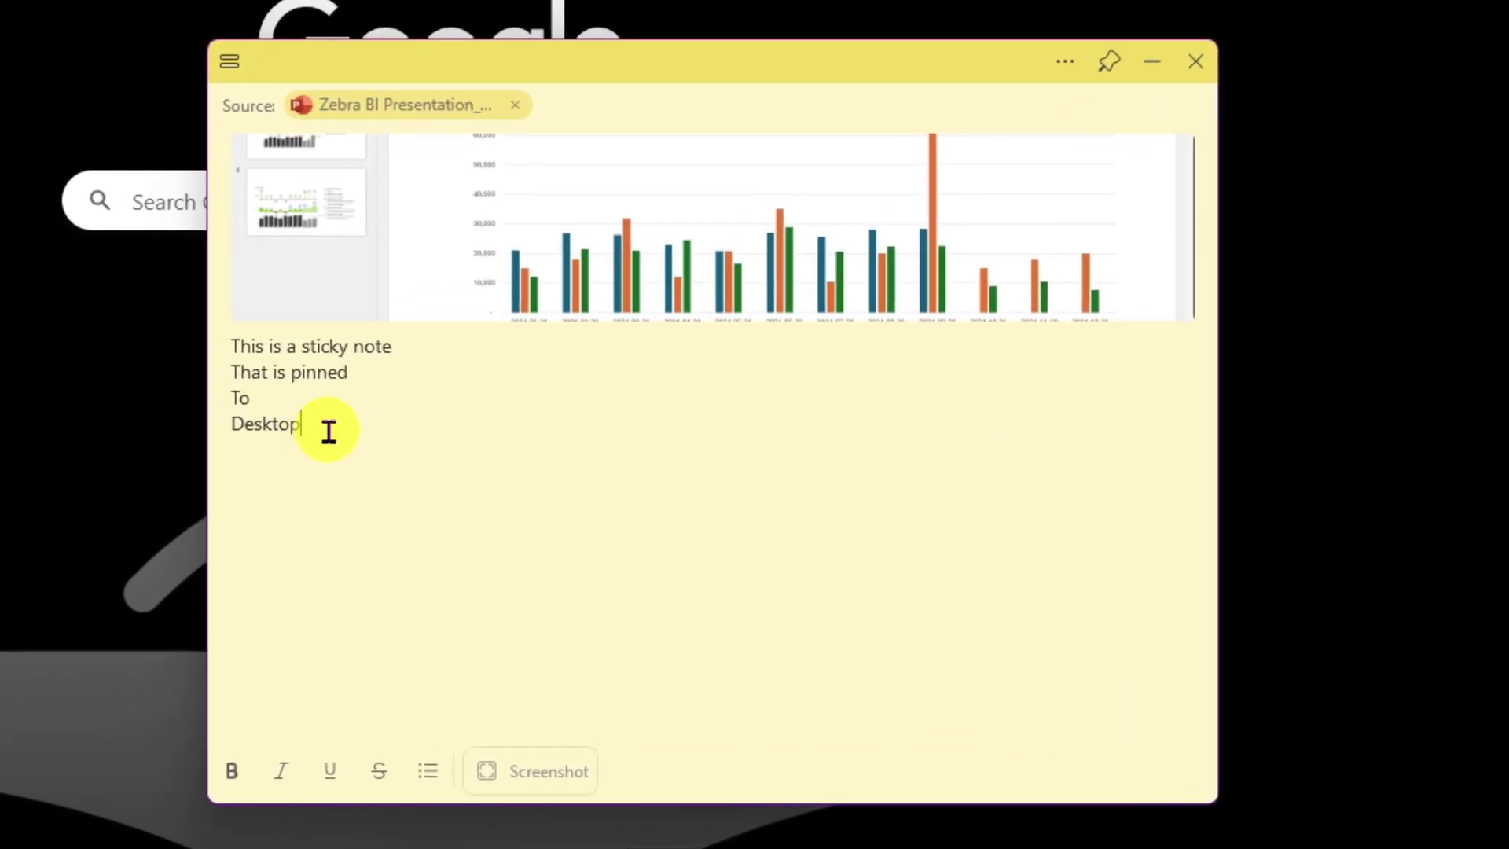
pyautogui.moveTo(314, 436); pyautogui.dragTo(229, 427)
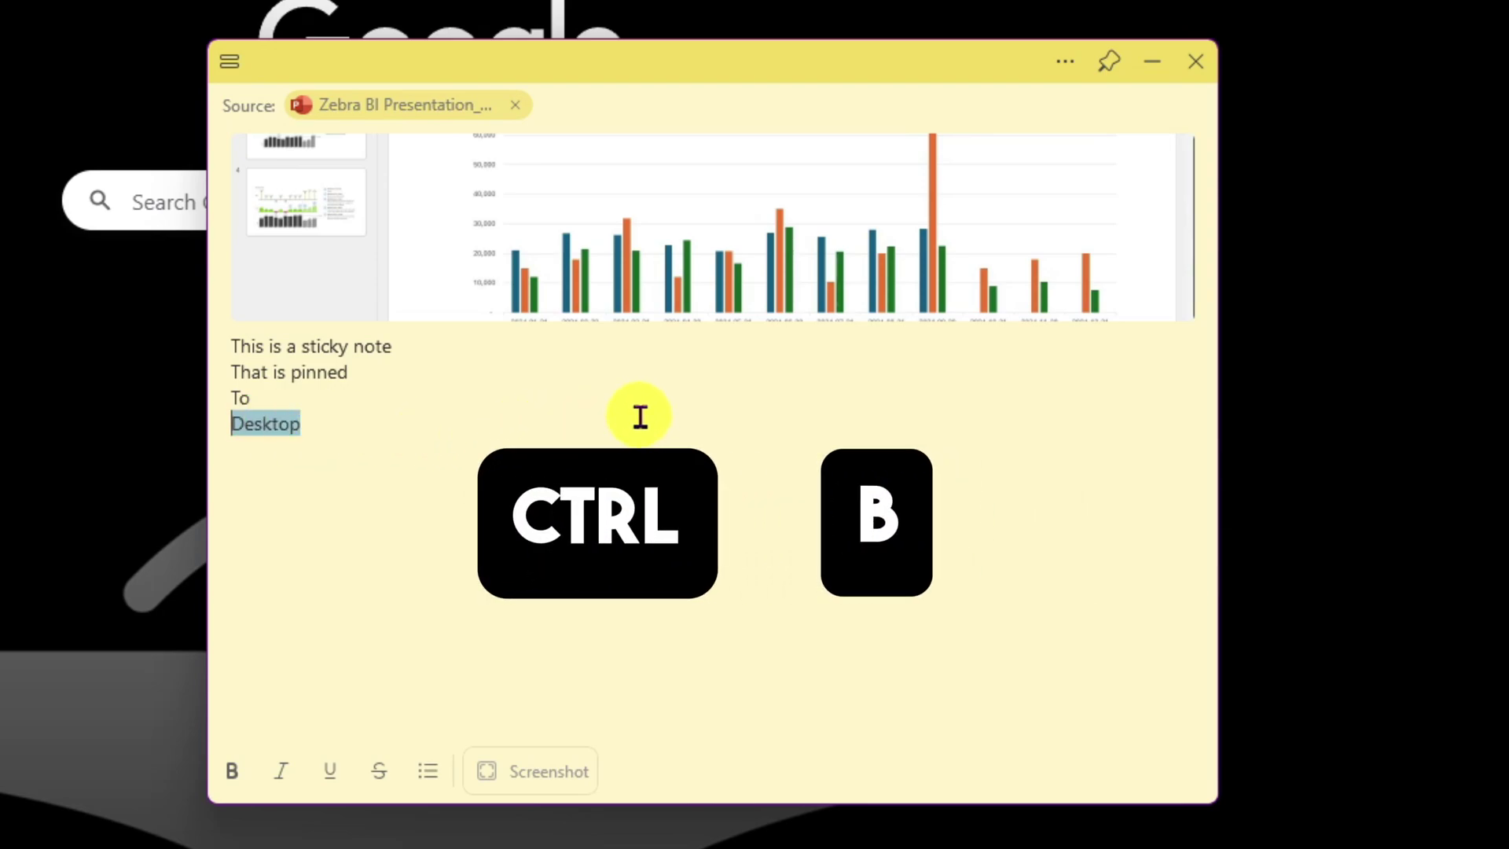
# - Make the word 'Desktop' bold, underlined and italic
pyautogui.hotkey('ctrl', 'b')
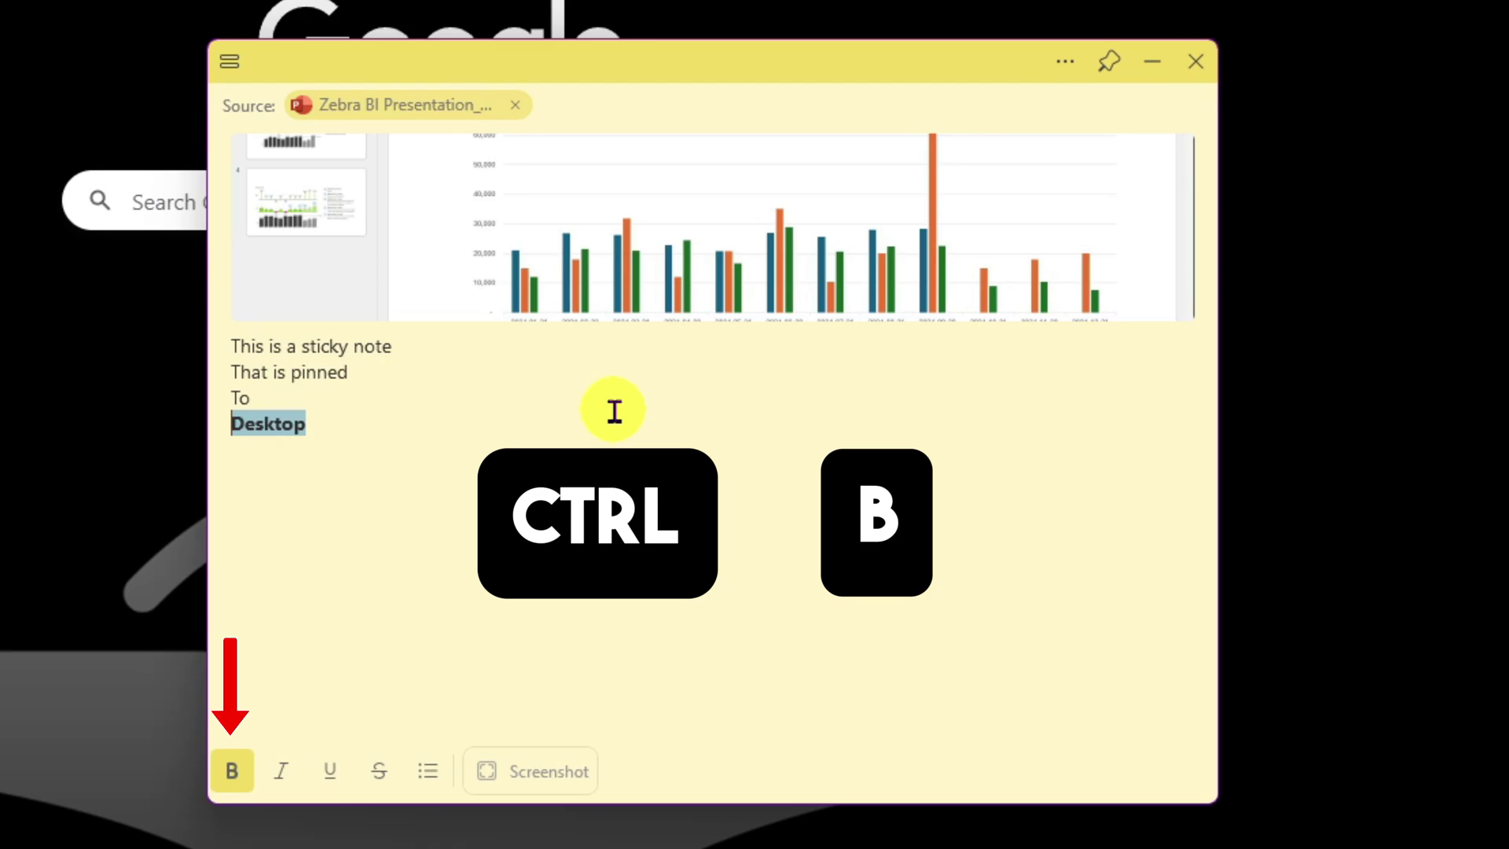
pyautogui.hotkey('ctrl', 'u')
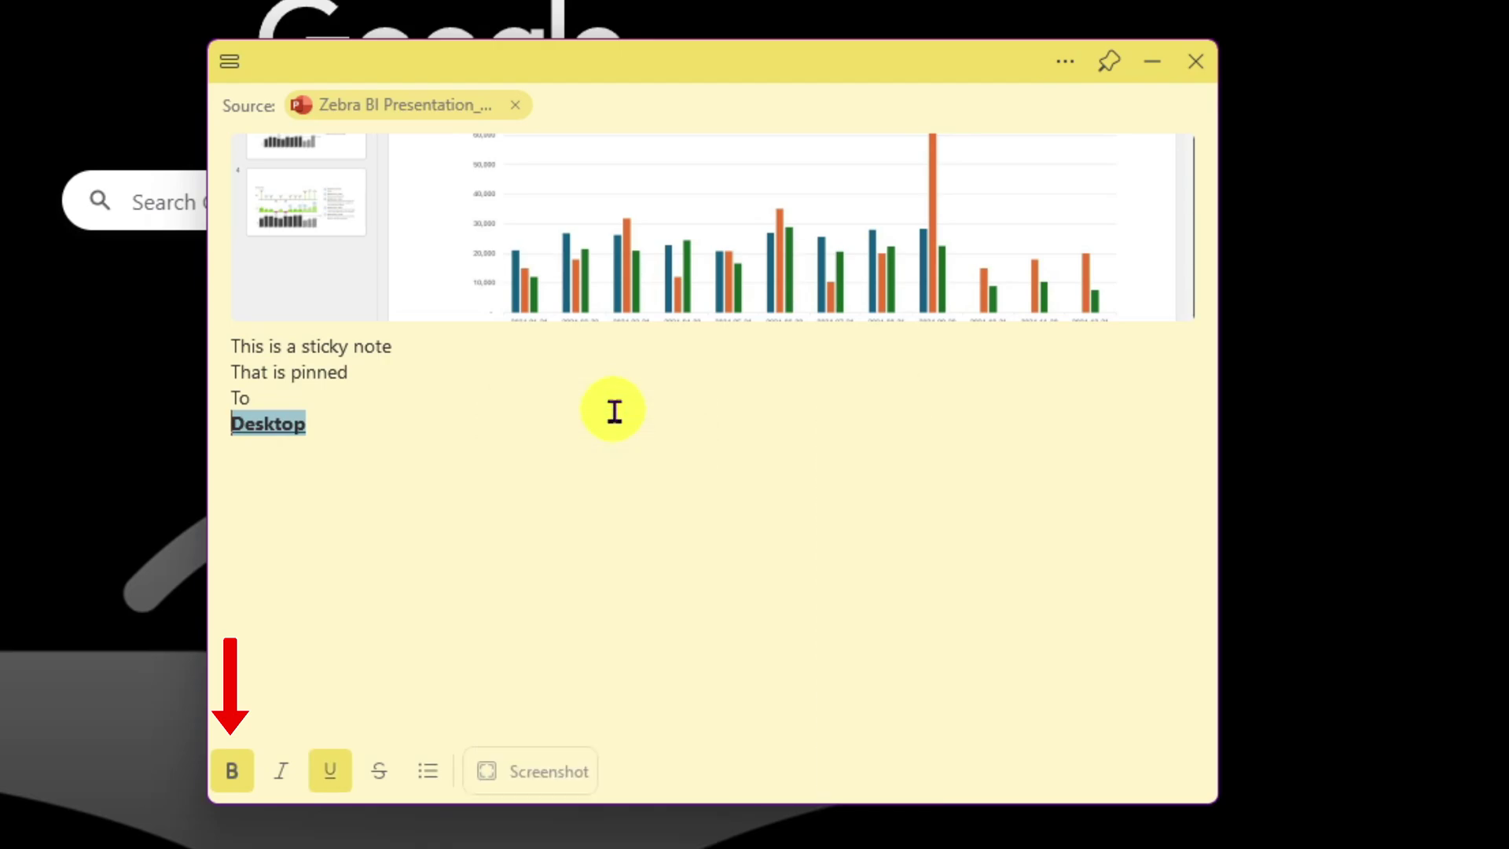
pyautogui.hotkey('ctrl', 'i')
# - Add a bulleted list under Desktop: 'HGElo', 'Plesase like', 'This video', plus an empty bullet
pyautogui.click(581, 399)
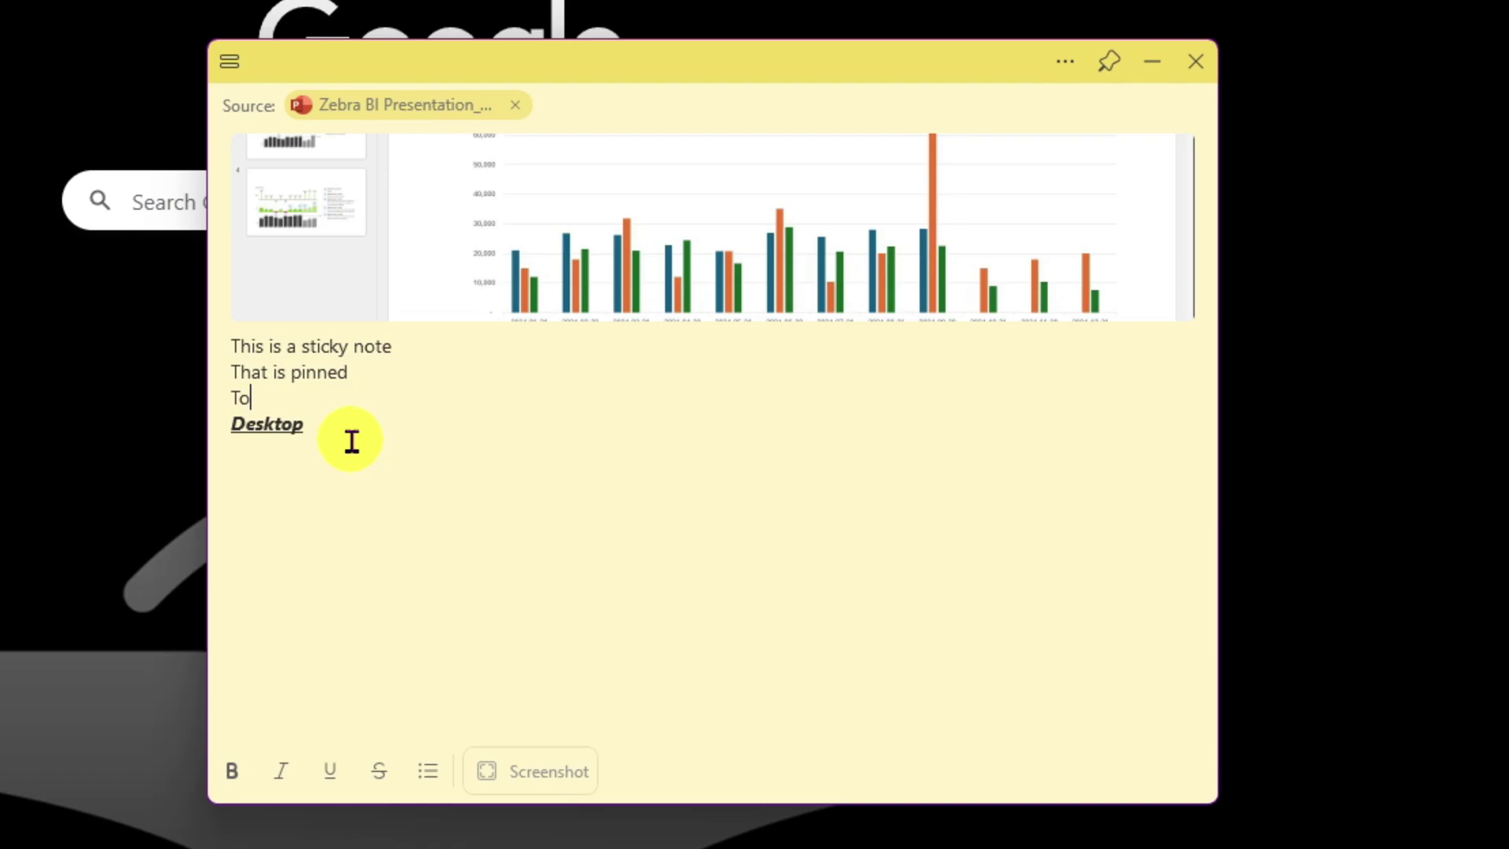
pyautogui.click(352, 441)
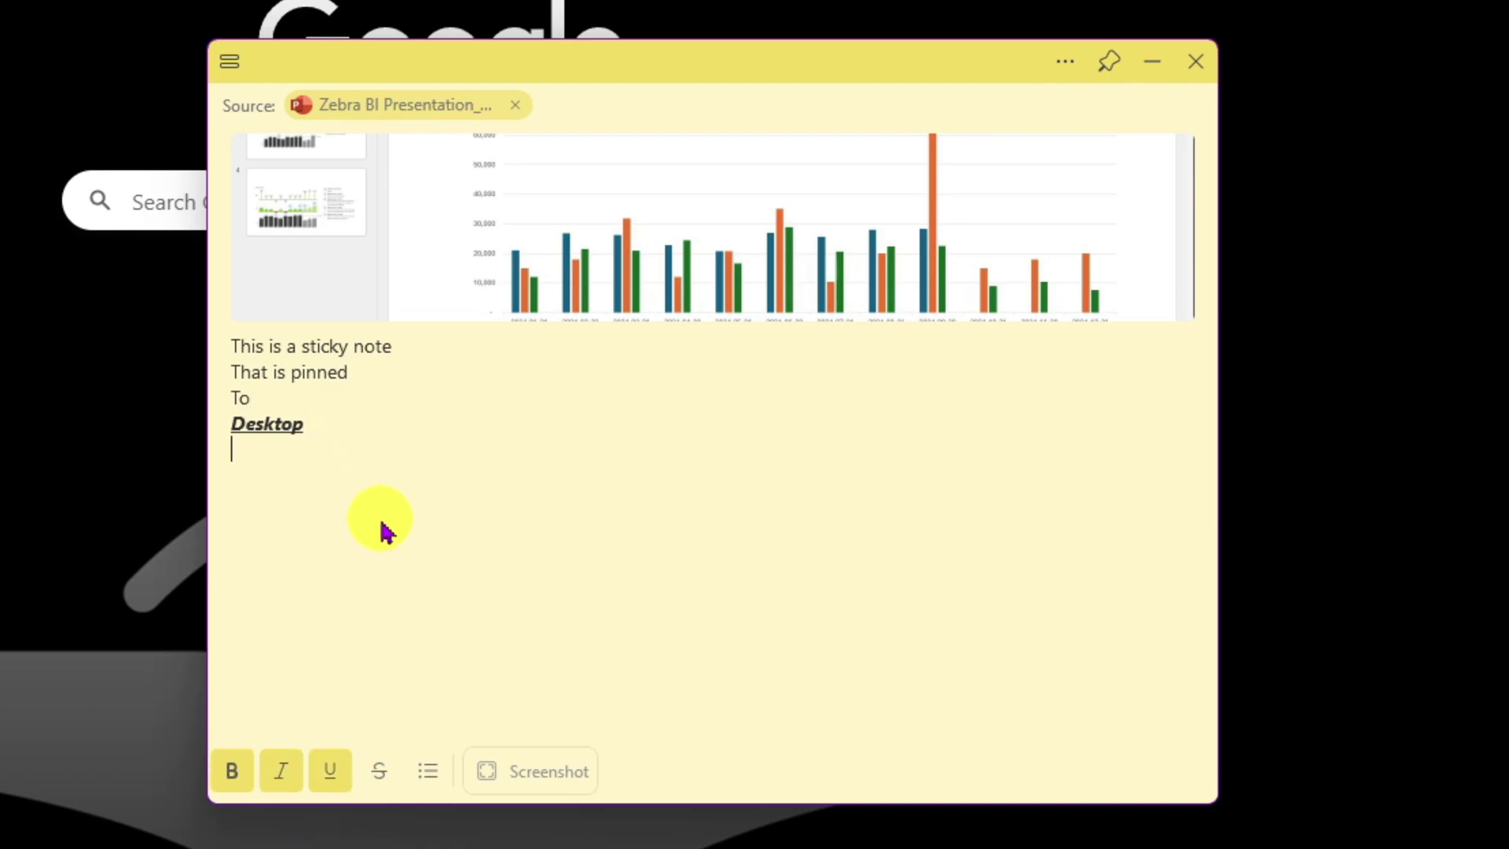
pyautogui.click(434, 778)
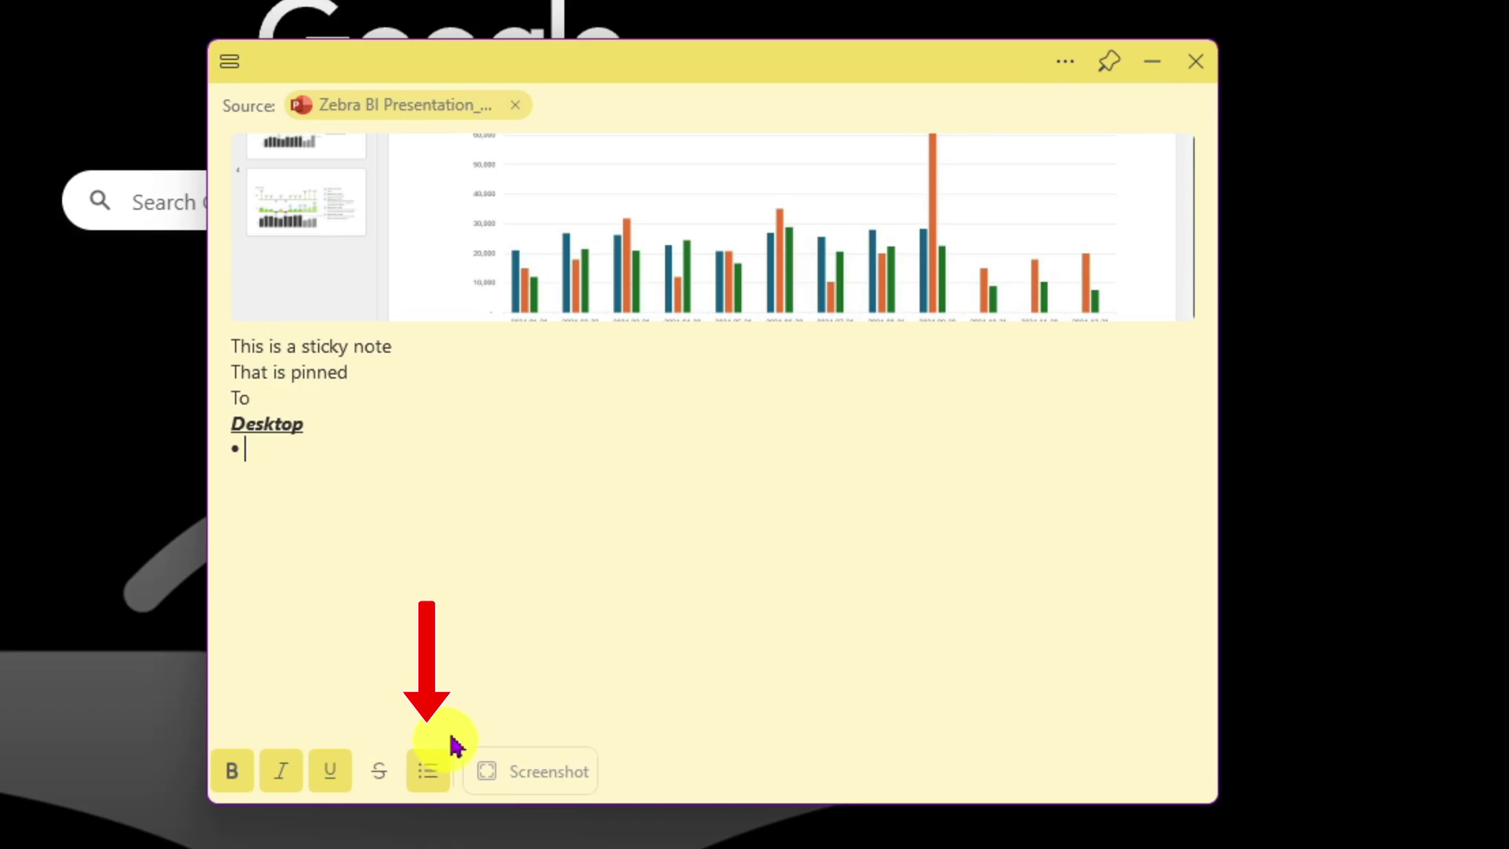
pyautogui.write('HGElo')
pyautogui.press('Return')
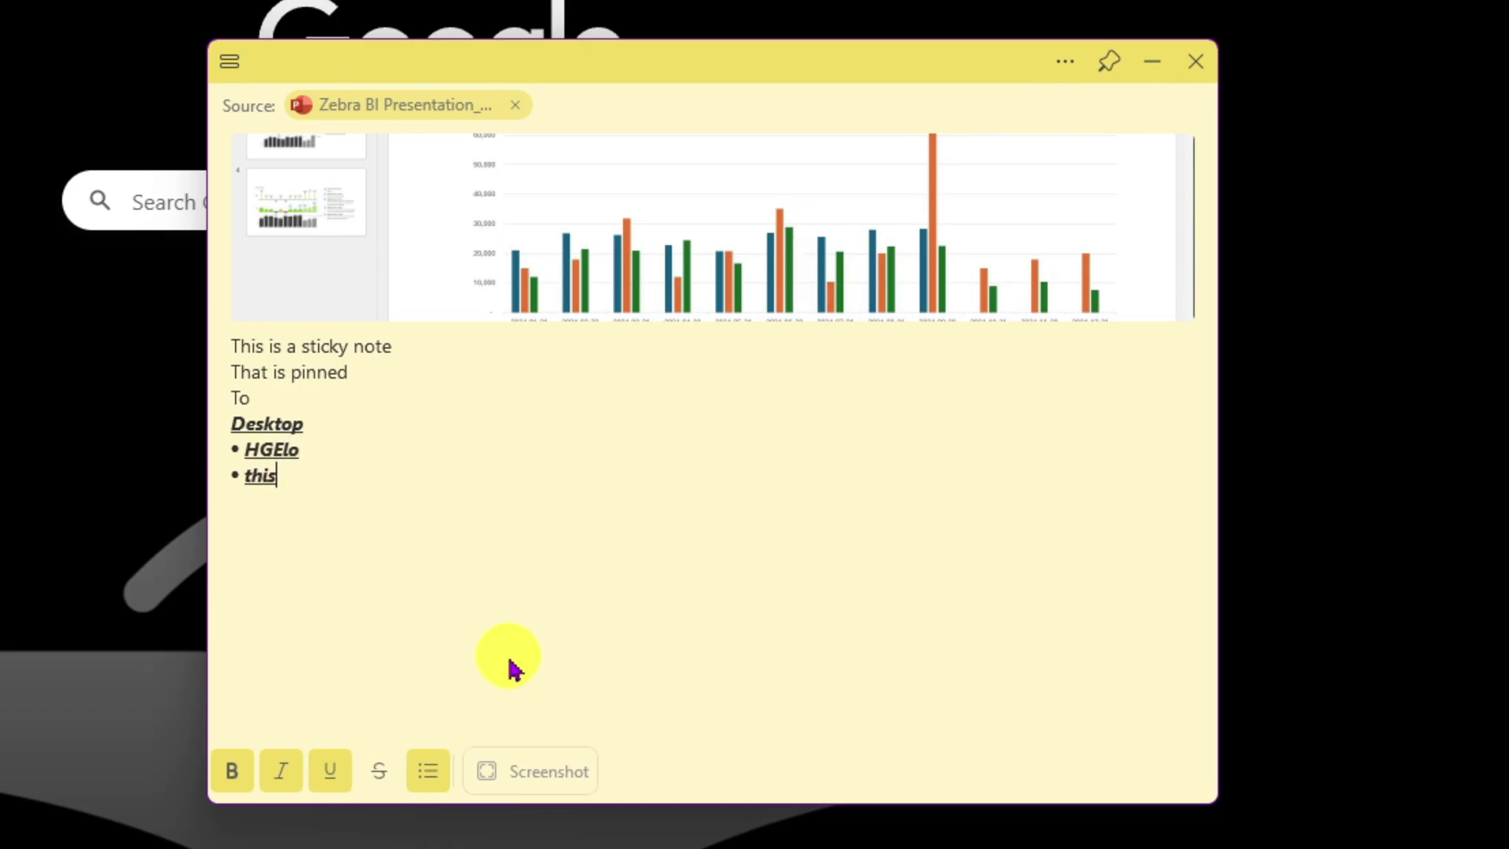
pyautogui.write('Plesase like')
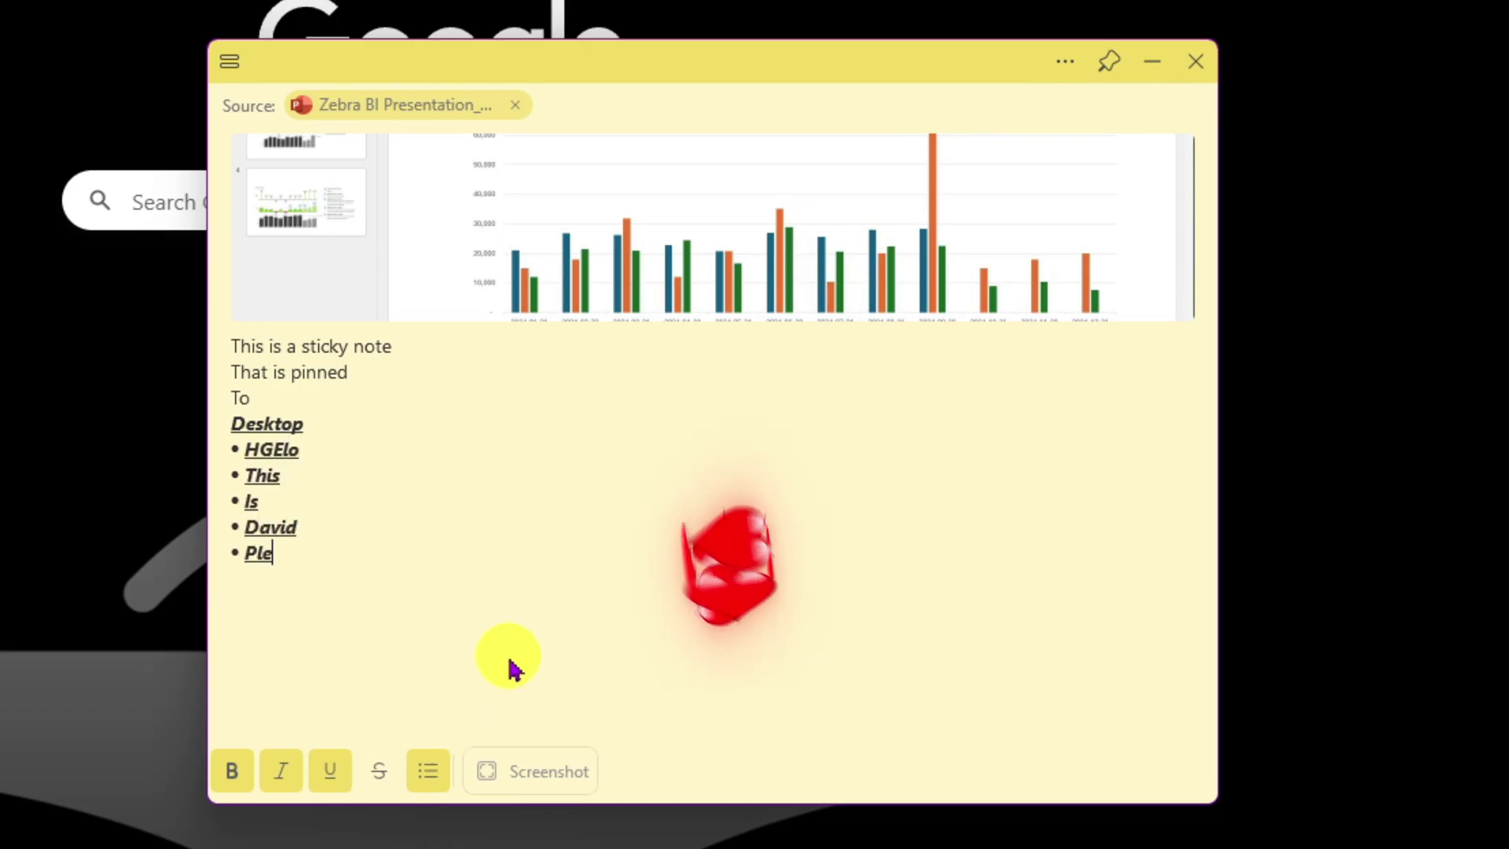
pyautogui.press('Return')
pyautogui.write('This video')
pyautogui.press('Return')
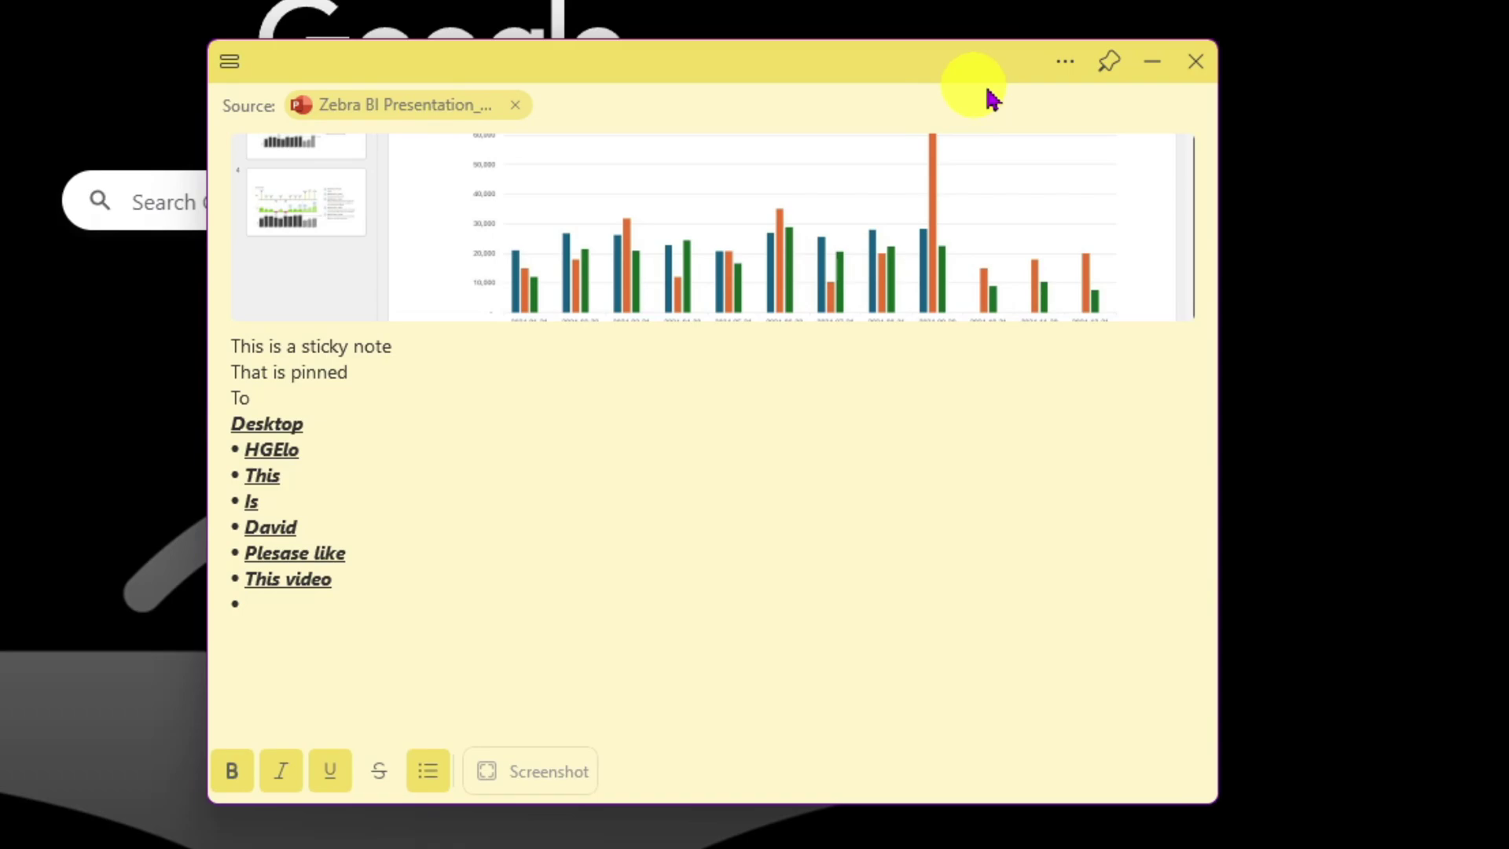
# - Cycle the Zebra BI note's colour through the swatches ending on Charcoal, then open the 2024-06-25 note
pyautogui.click(1066, 71)
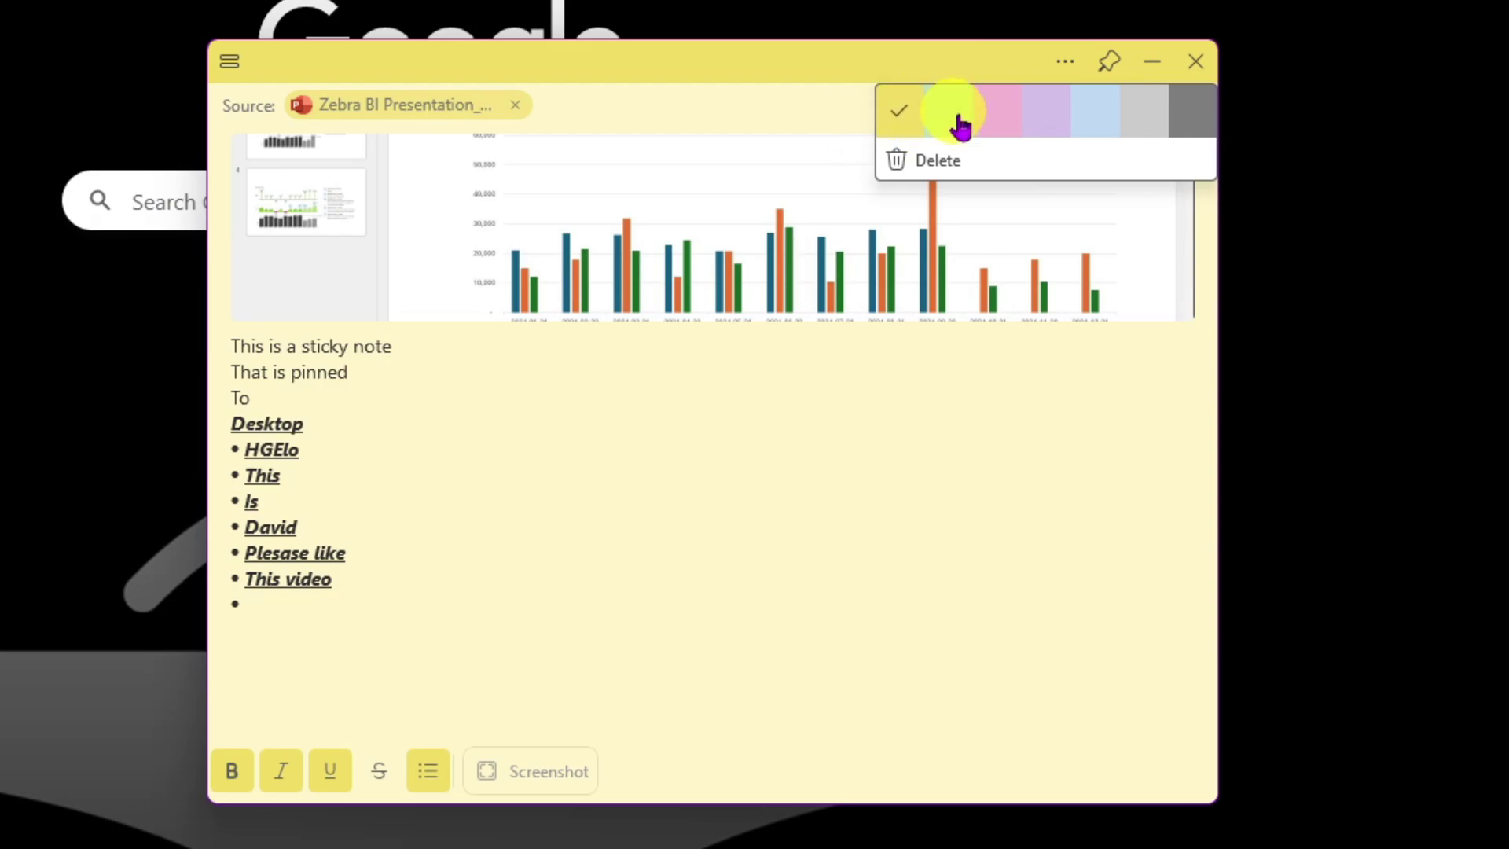
pyautogui.click(1002, 128)
pyautogui.click(939, 113)
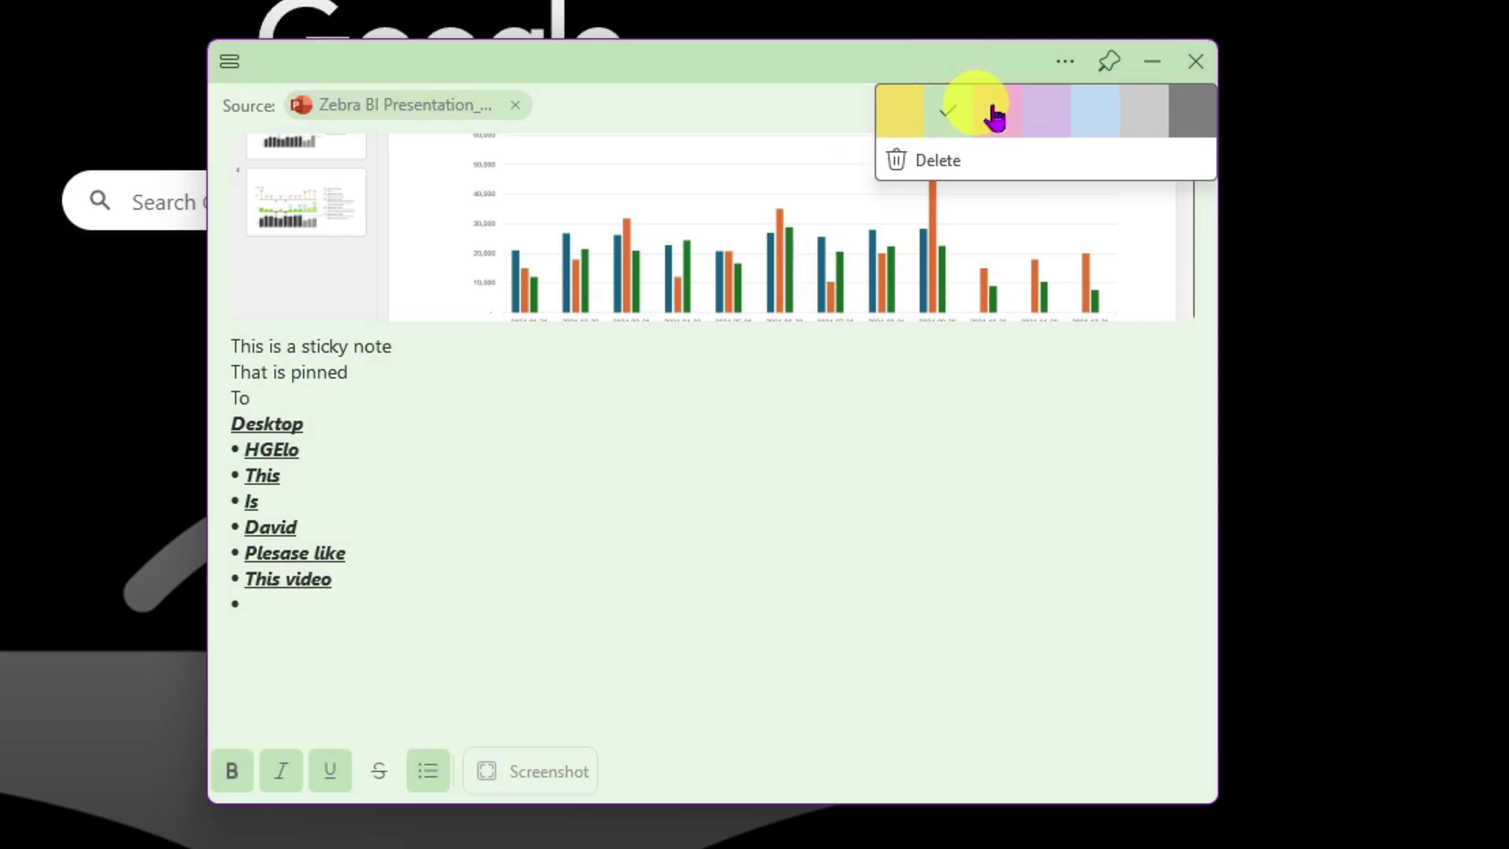
pyautogui.click(1048, 123)
pyautogui.click(1096, 118)
pyautogui.click(1151, 122)
pyautogui.click(1192, 117)
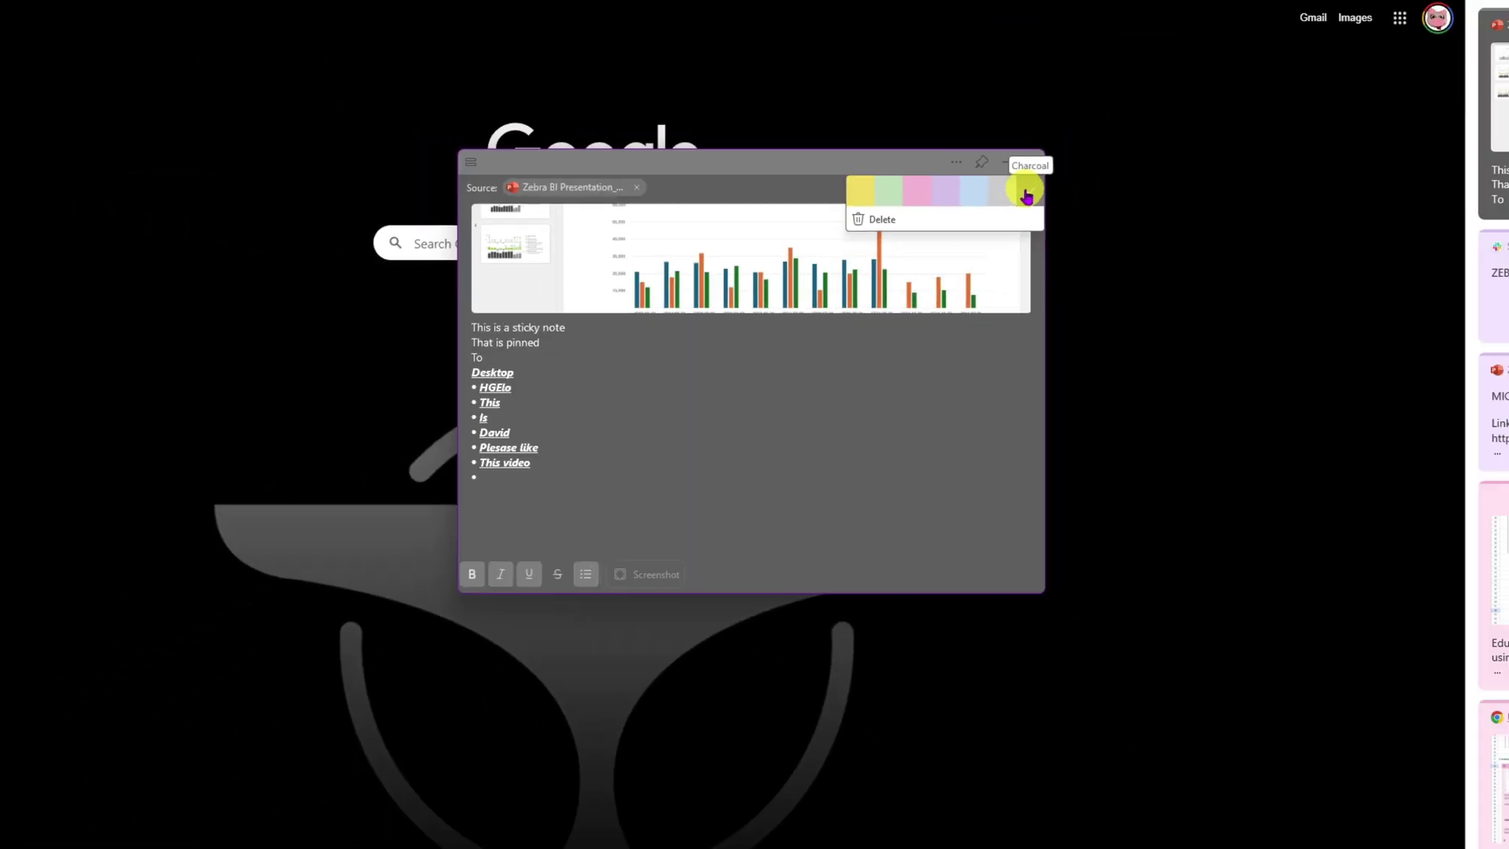
pyautogui.doubleClick(1485, 353)
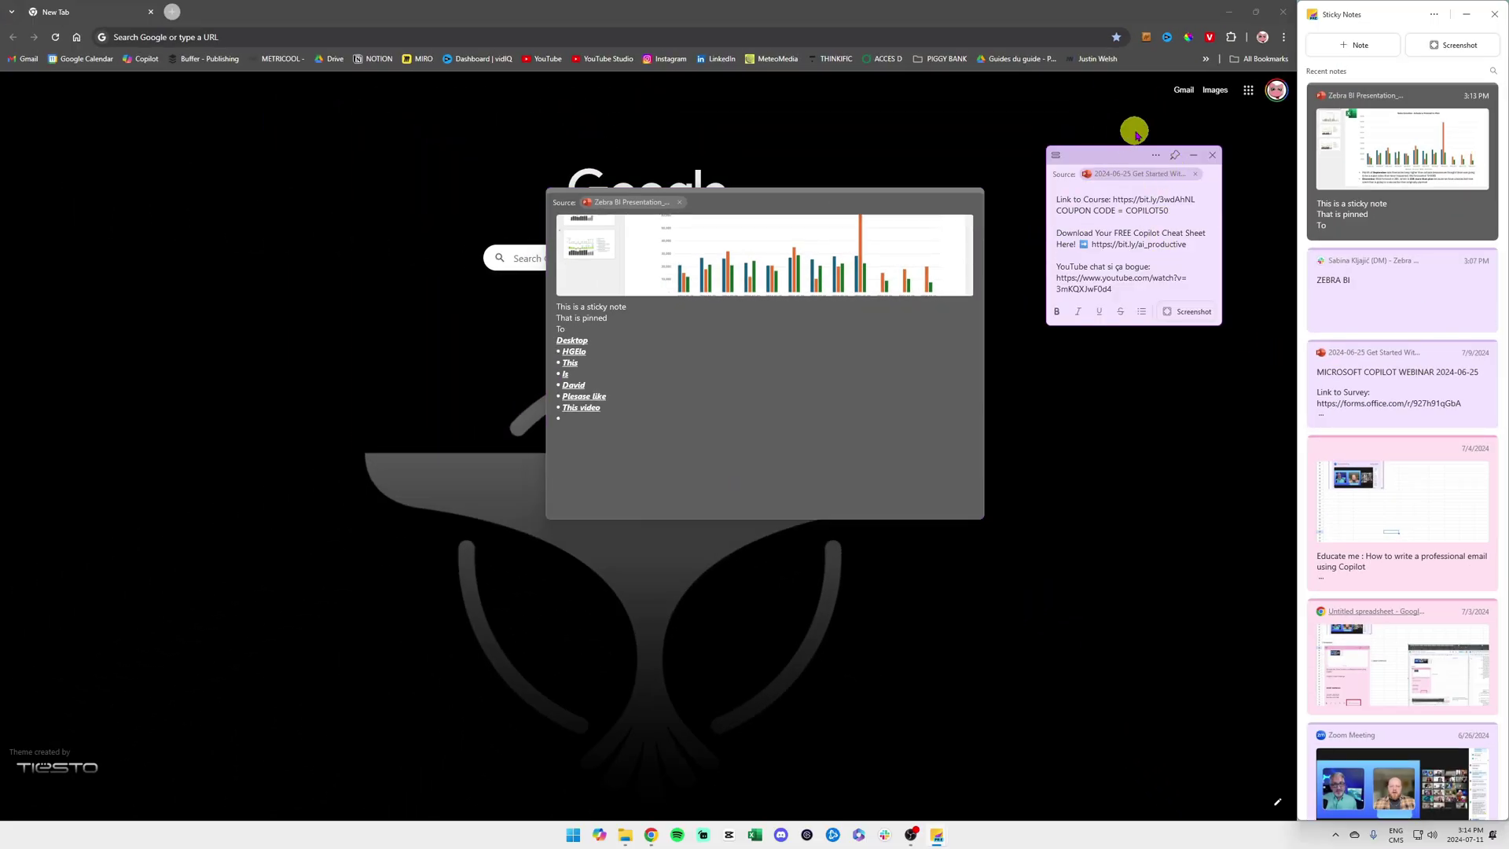
# - Open the spreadsheet and Zoom Meeting notes in their own windows, placing Zoom Meeting upper left
pyautogui.click(1483, 612)
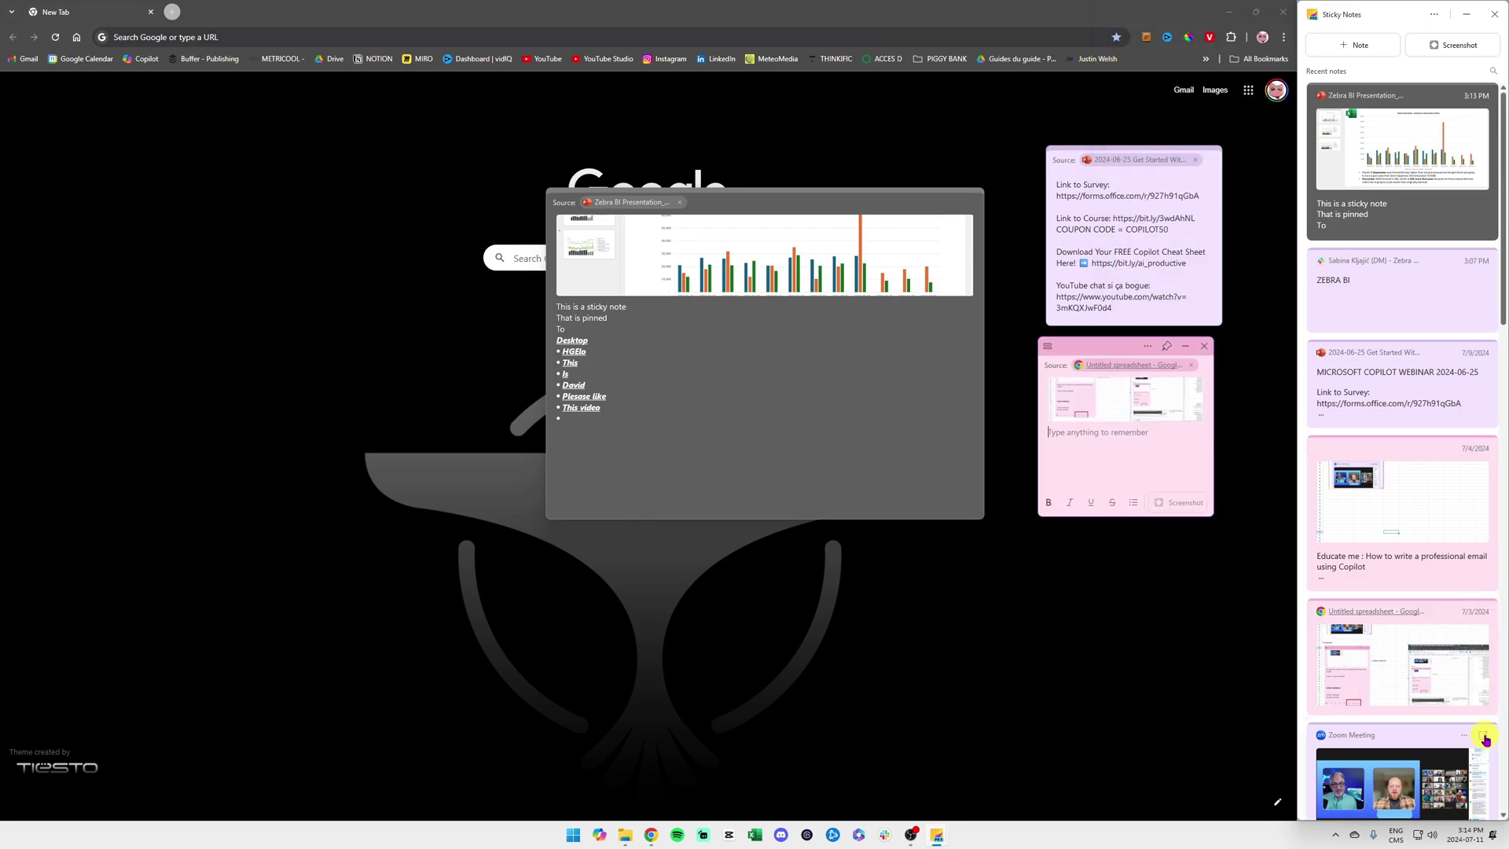
pyautogui.click(1483, 735)
pyautogui.moveTo(1178, 13); pyautogui.dragTo(440, 148)
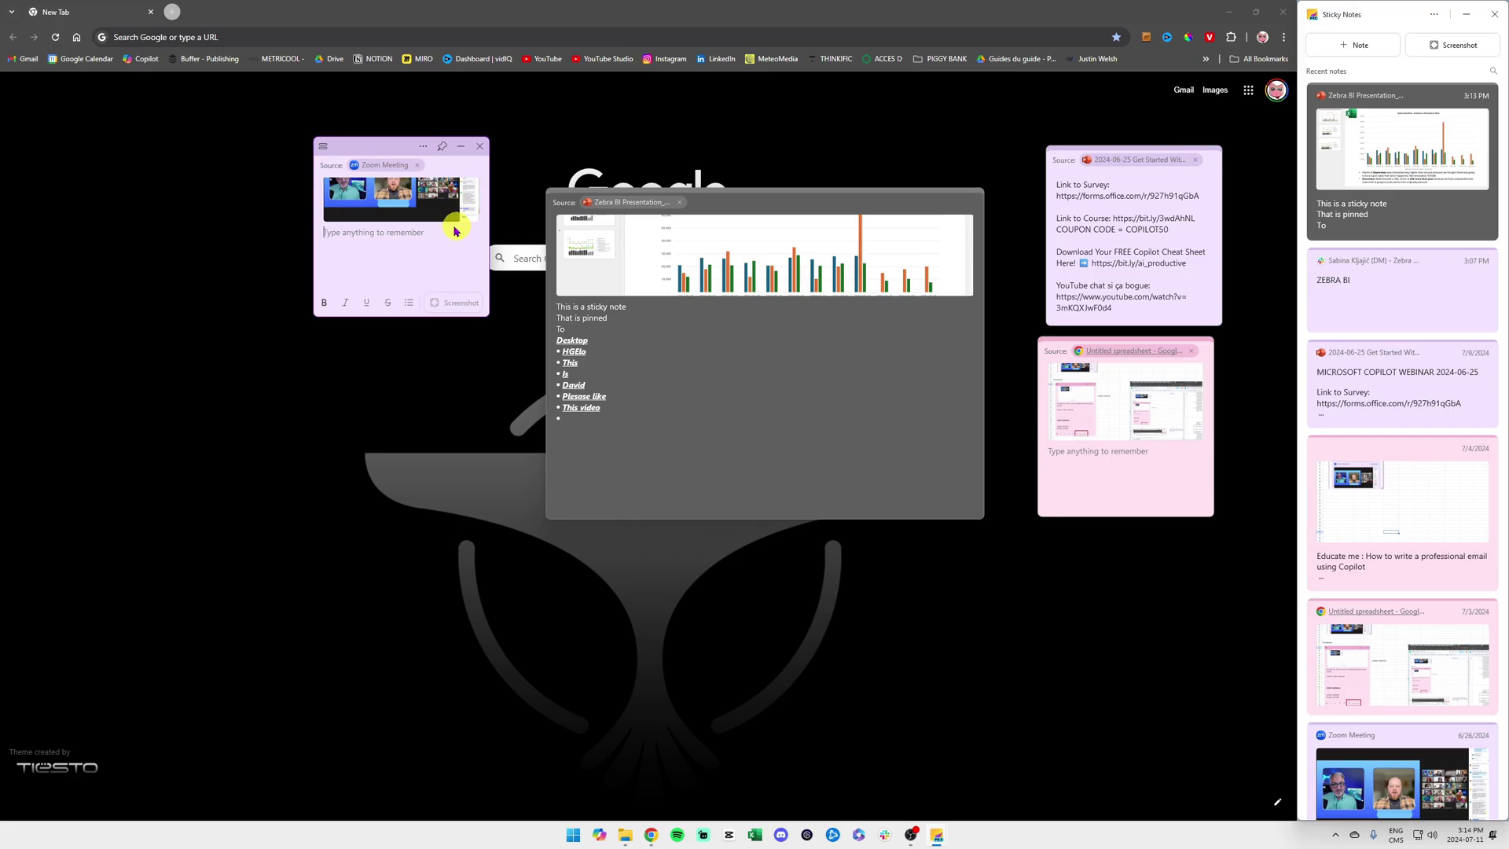
pyautogui.click(1185, 185)
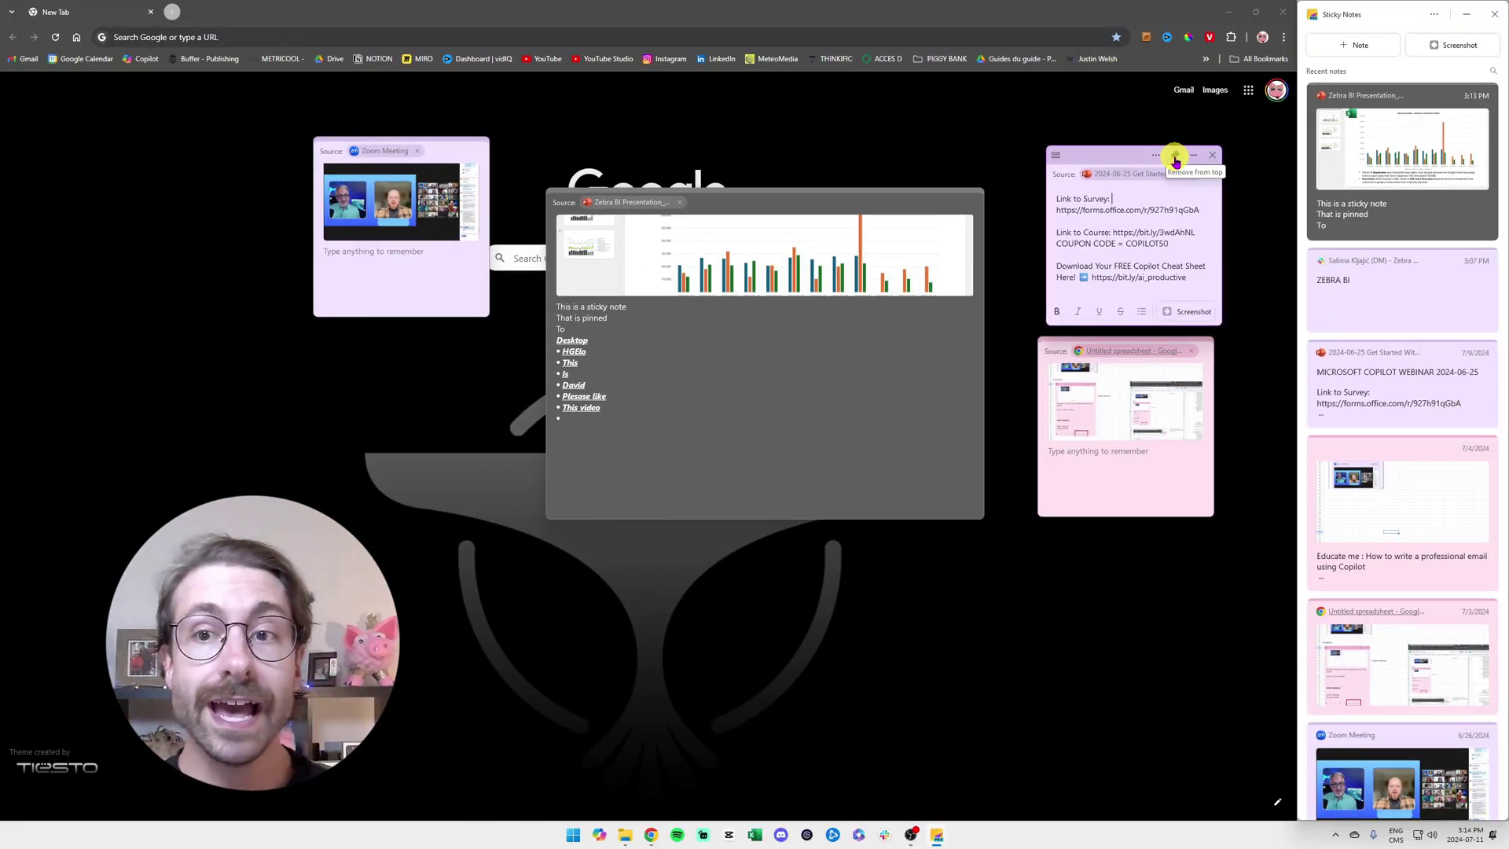
# - Move the webinar note left of centre, then open MeteoMedia and YouTube Studio tabs beneath it
pyautogui.moveTo(1106, 152); pyautogui.dragTo(371, 226)
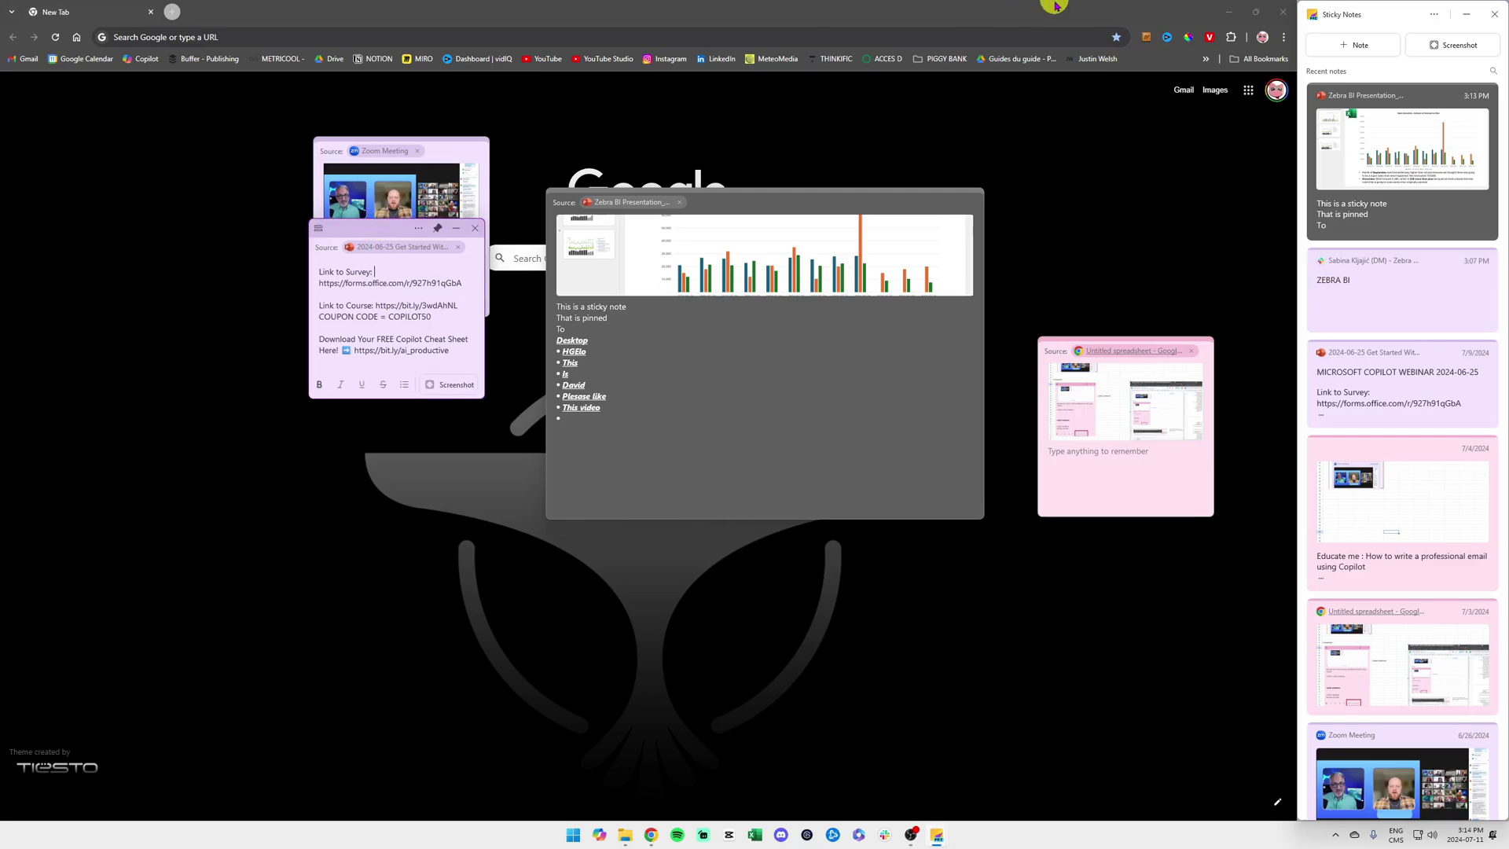
pyautogui.click(790, 56)
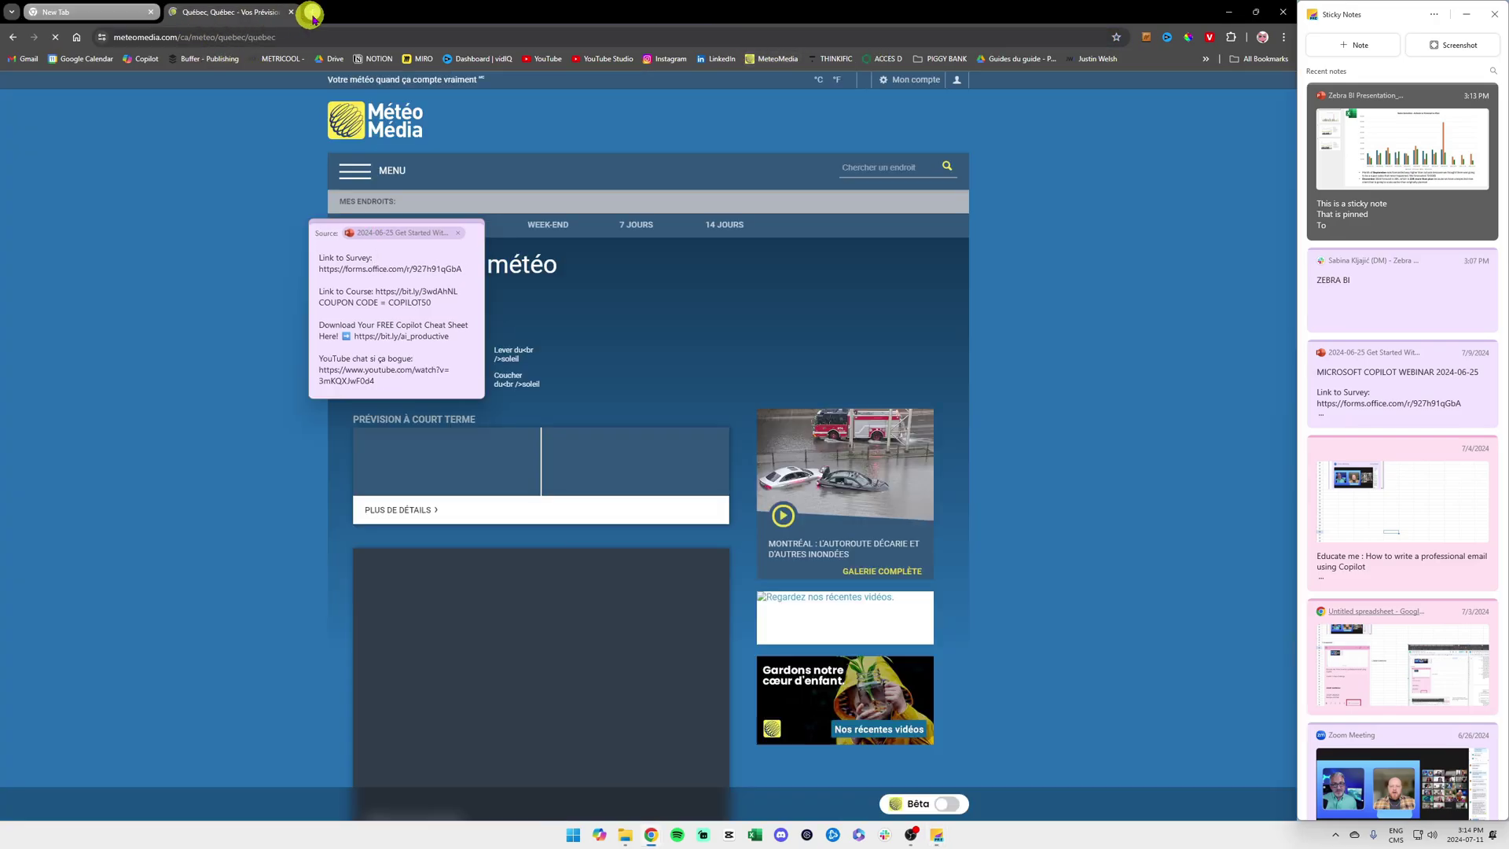
pyautogui.click(312, 12)
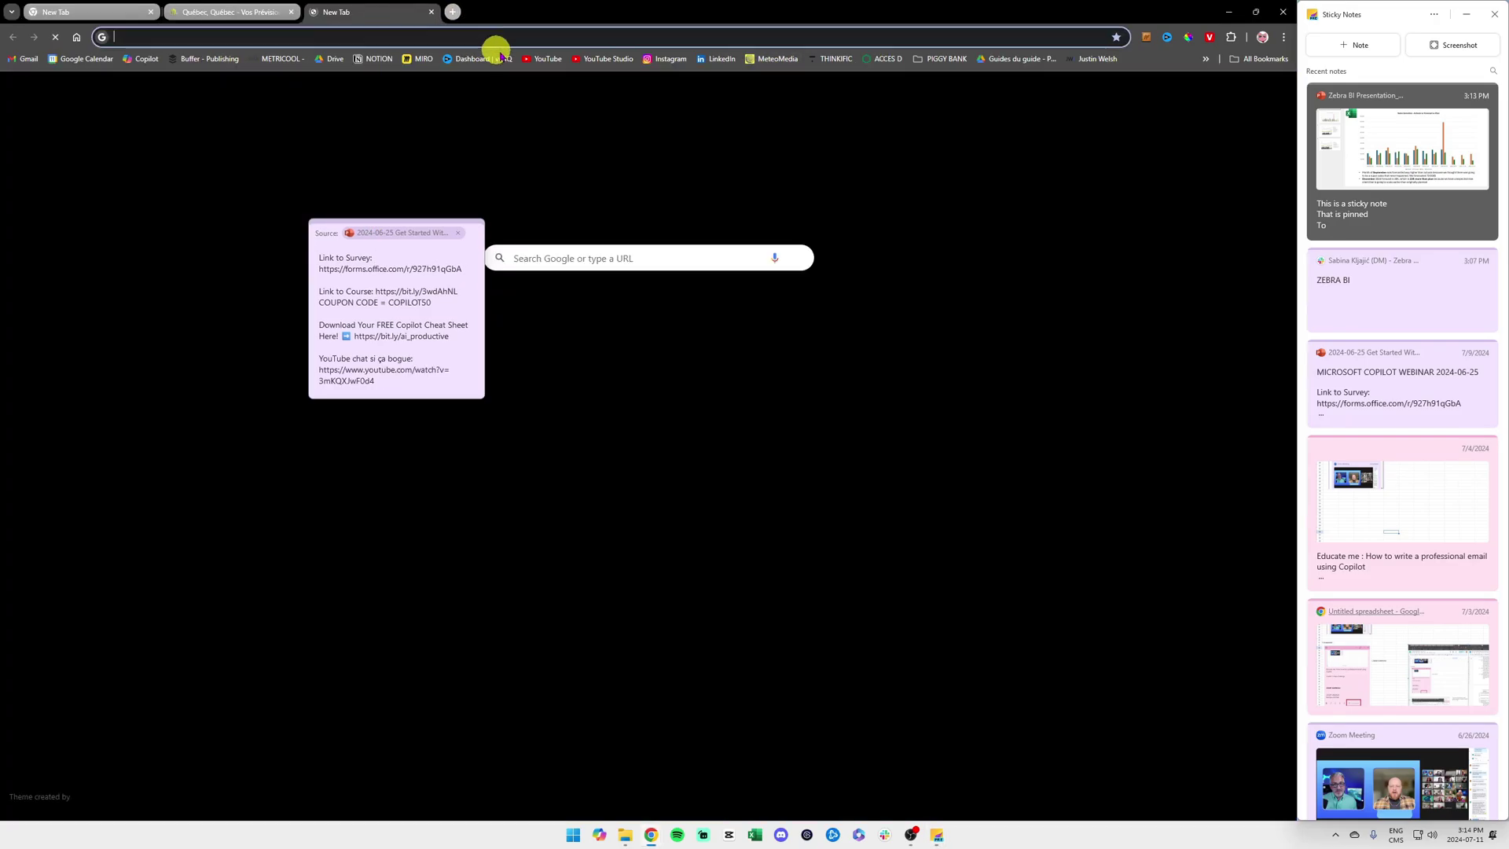
pyautogui.click(591, 62)
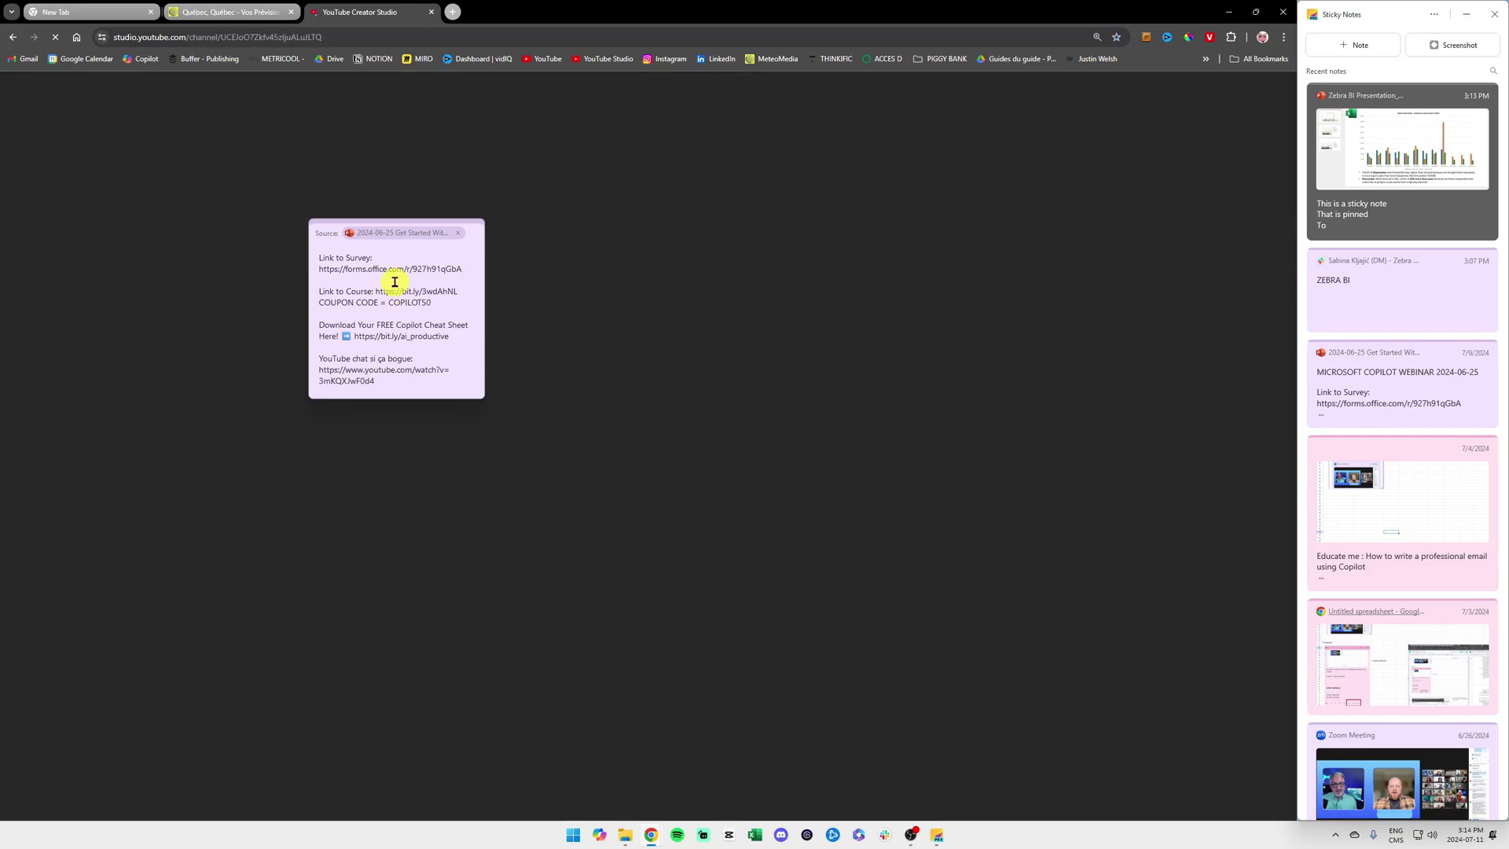
pyautogui.click(436, 233)
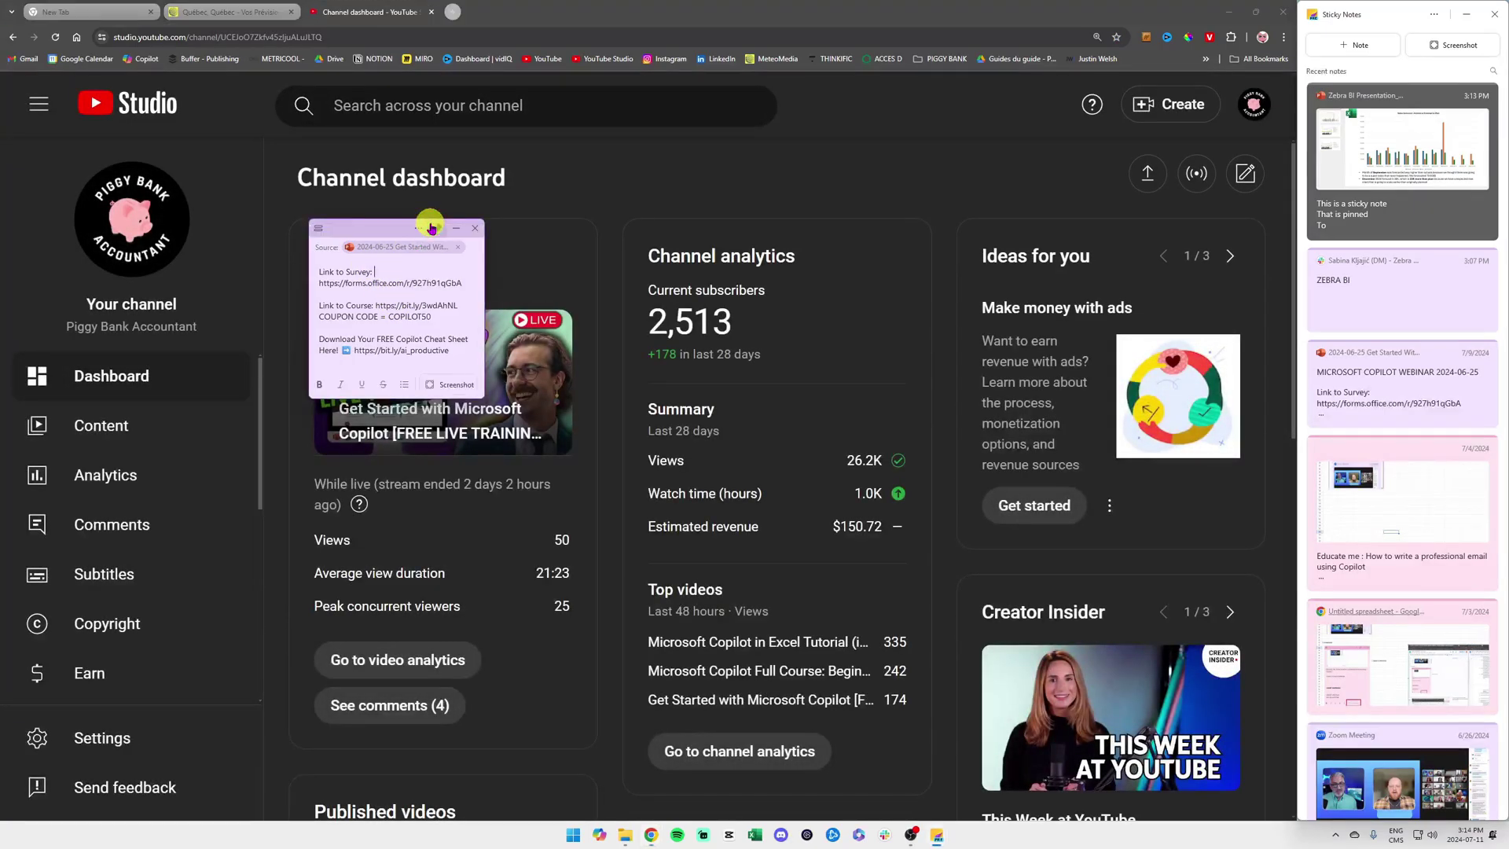
# - Switch to MeteoMedia, open a new tab, reopen the Copilot webinar note and select its survey link
pyautogui.click(253, 12)
pyautogui.click(452, 12)
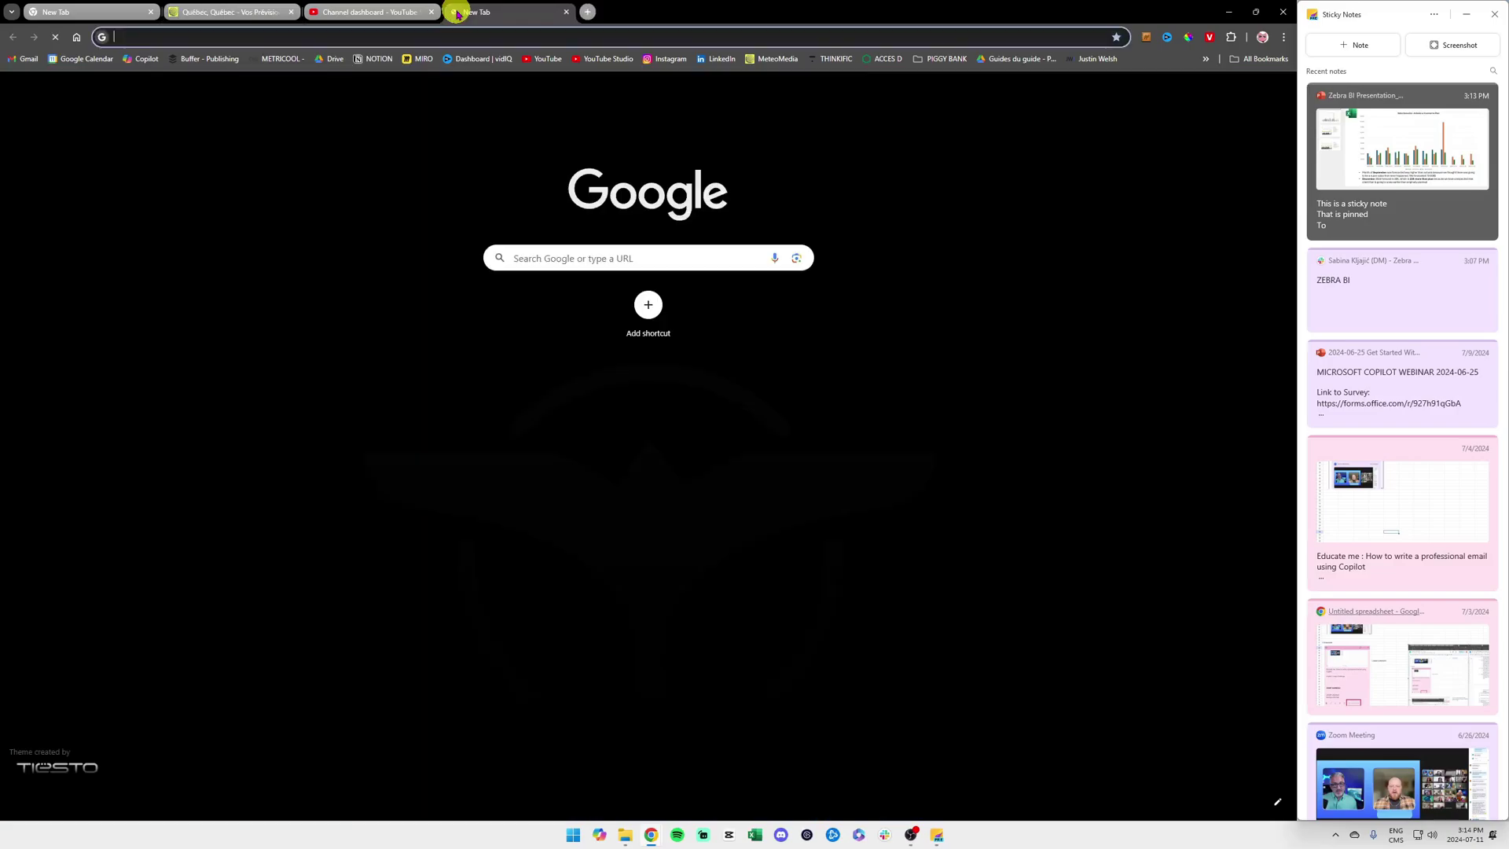
pyautogui.click(1482, 354)
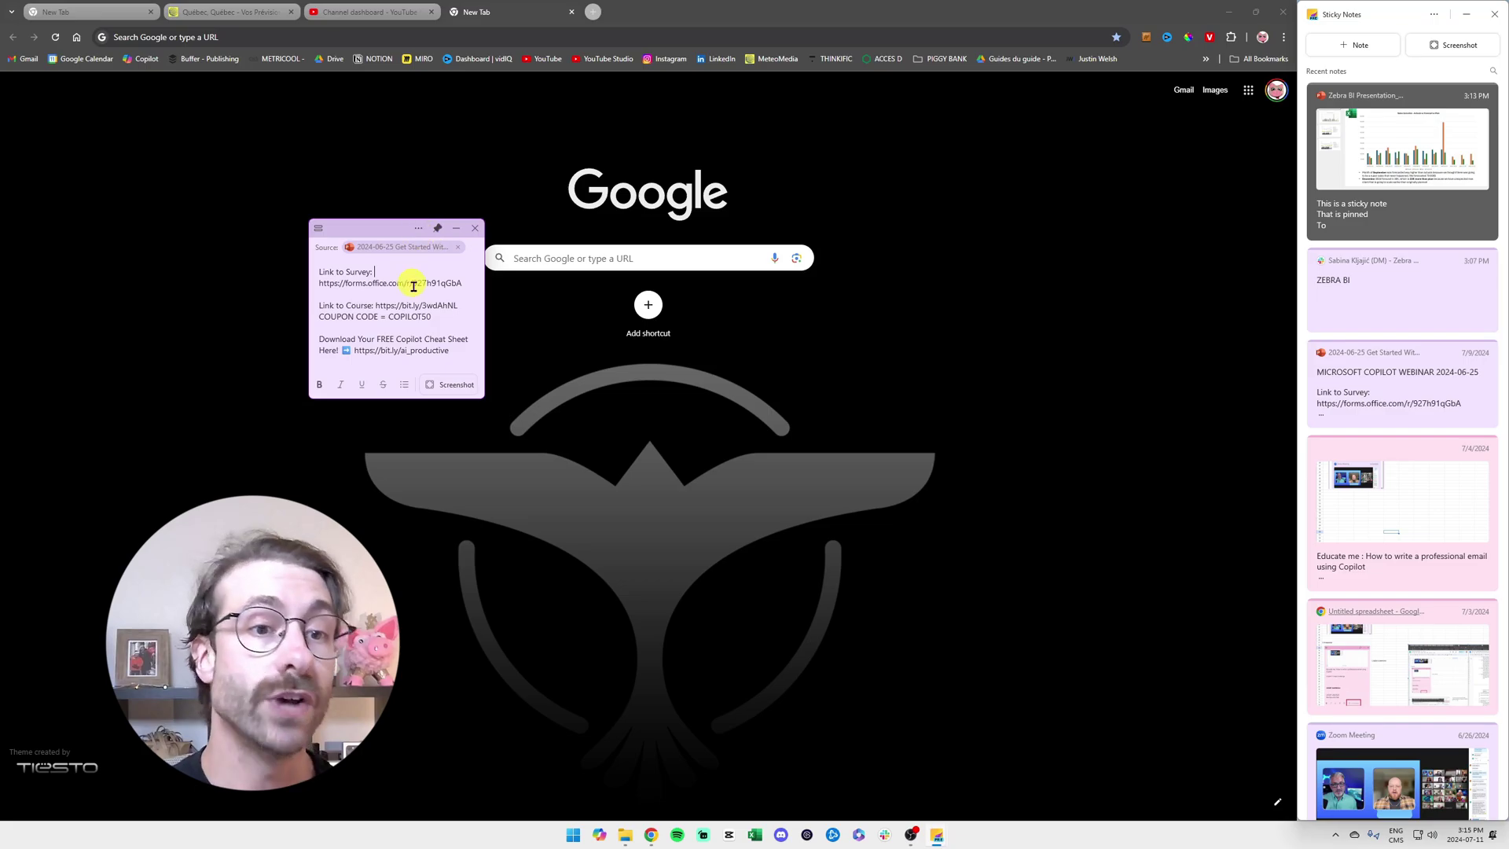
pyautogui.moveTo(469, 285); pyautogui.dragTo(324, 273)
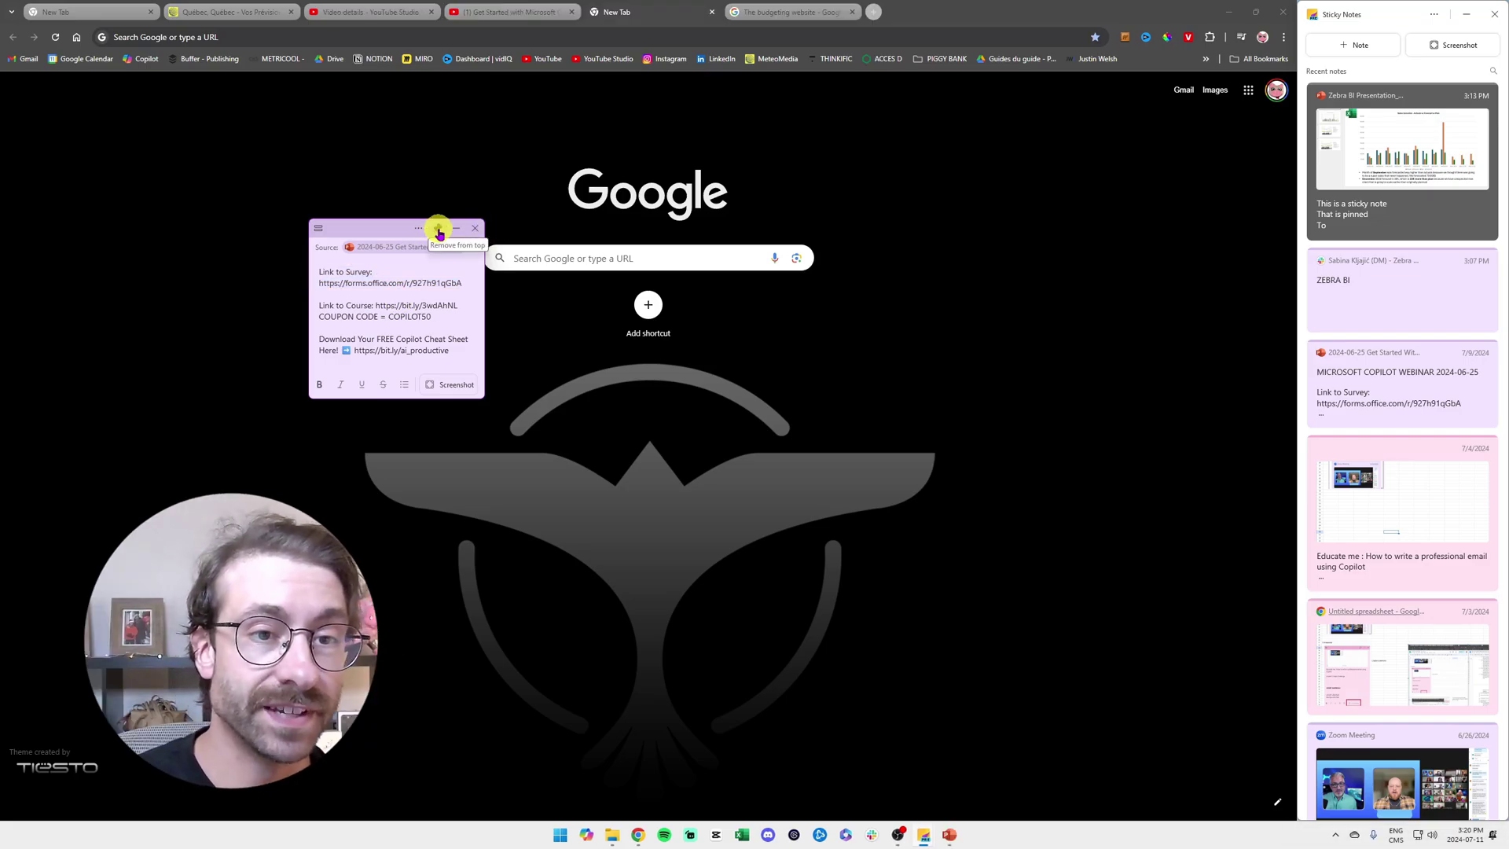
# - Unpin the Copilot webinar note and switch Chrome to the 'Get Started with Microsoft Copilot' YouTube tab
pyautogui.click(491, 157)
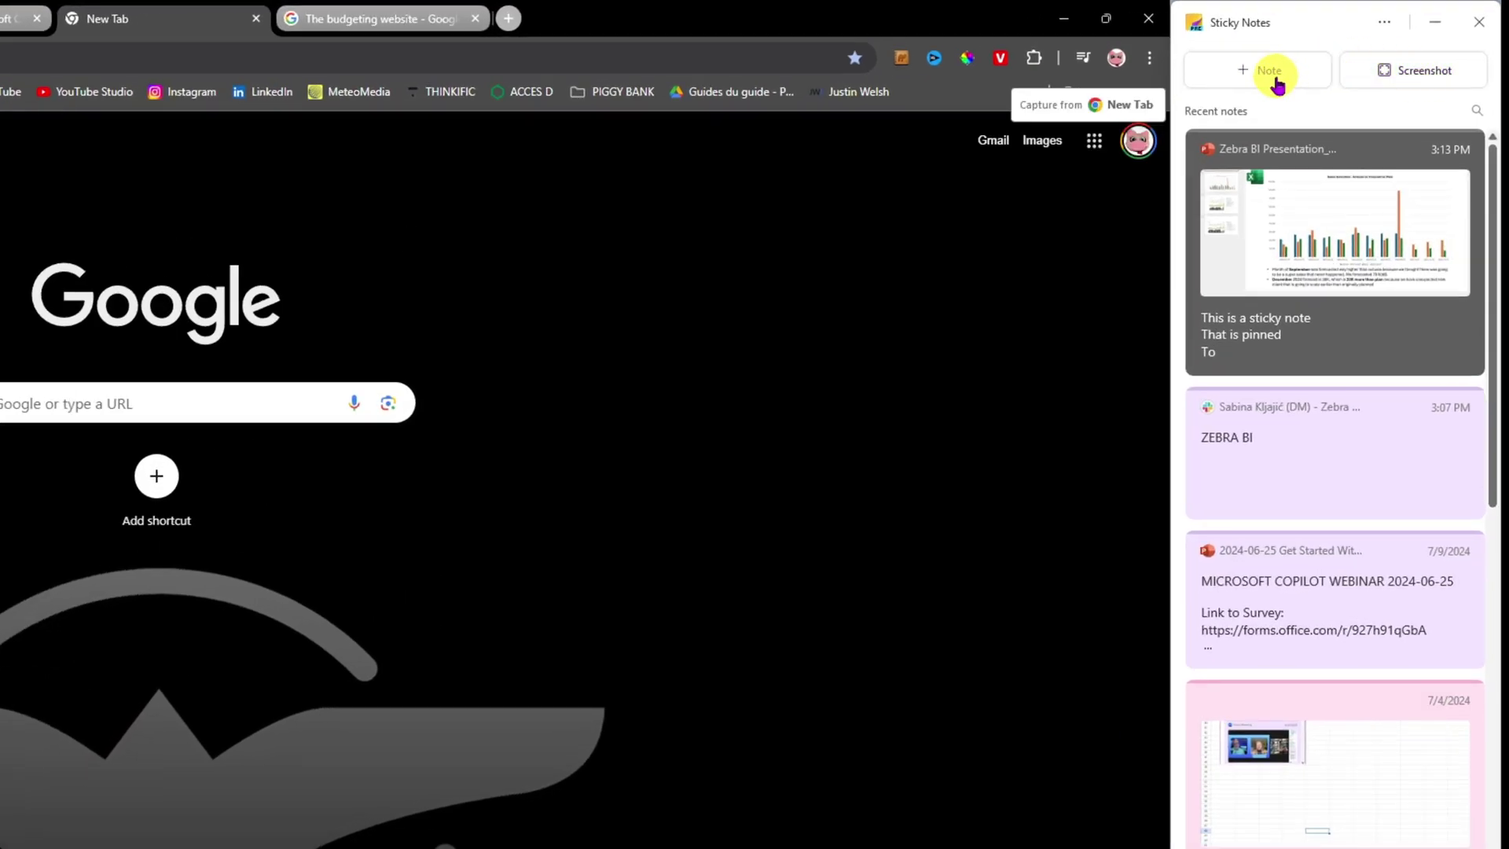
pyautogui.click(1268, 72)
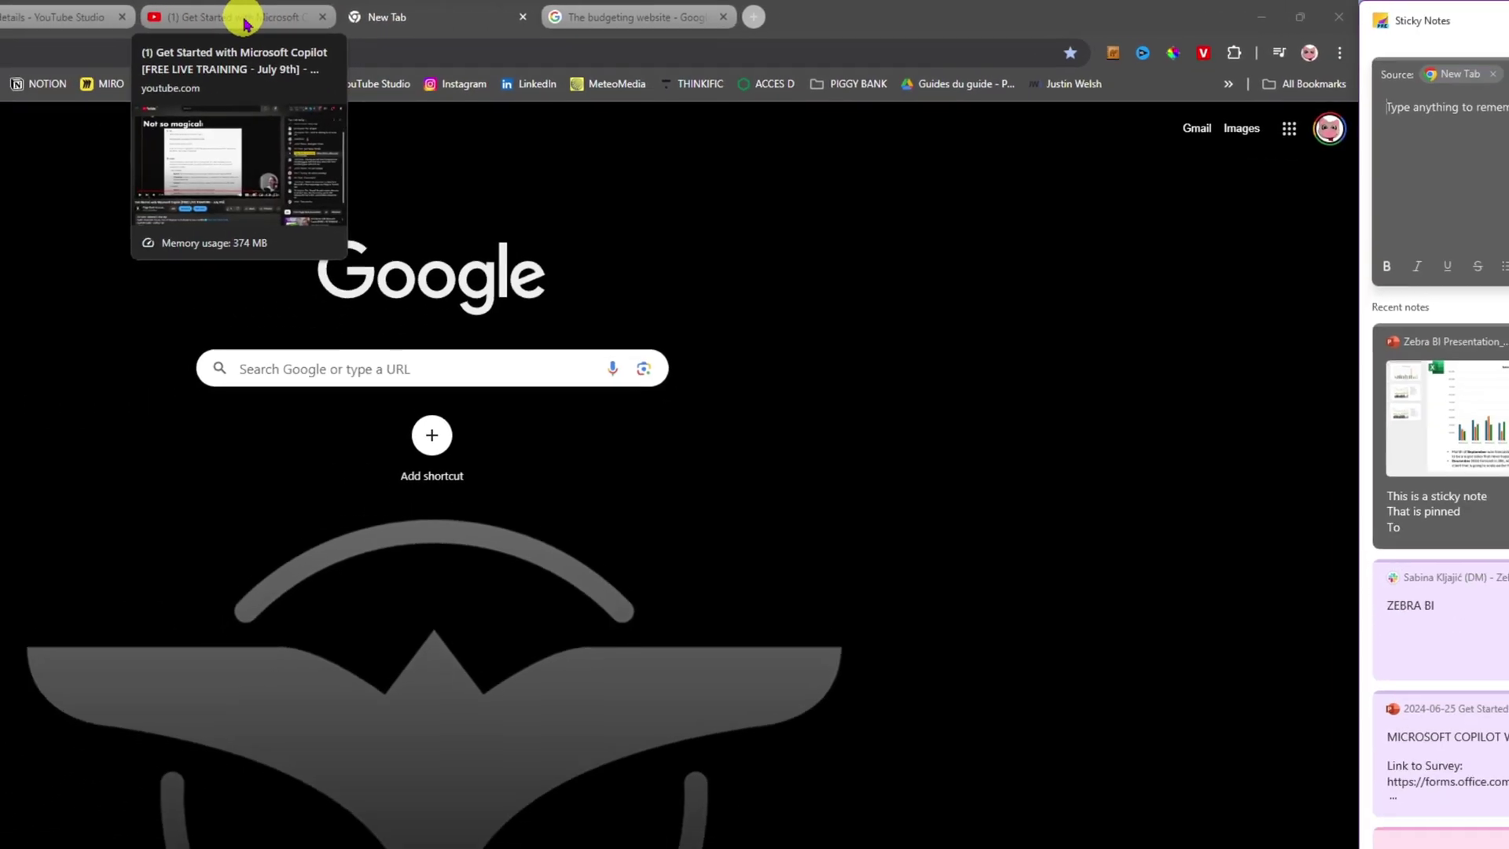
pyautogui.click(224, 20)
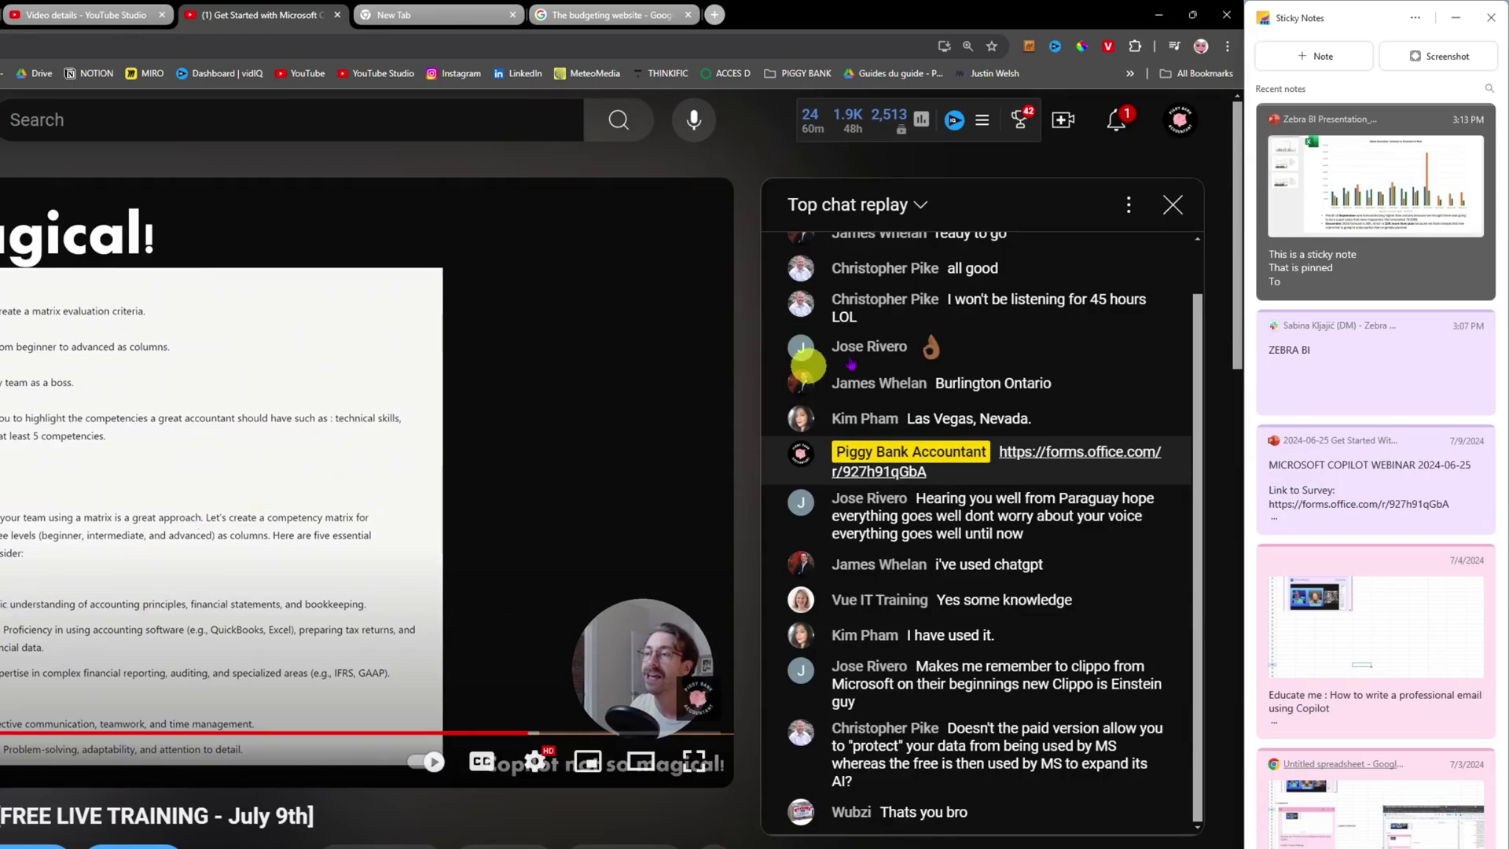
# - Add a note reading 'Random stuff very gopod video' linked to the Copilot training video
pyautogui.moveTo(1346, 65)
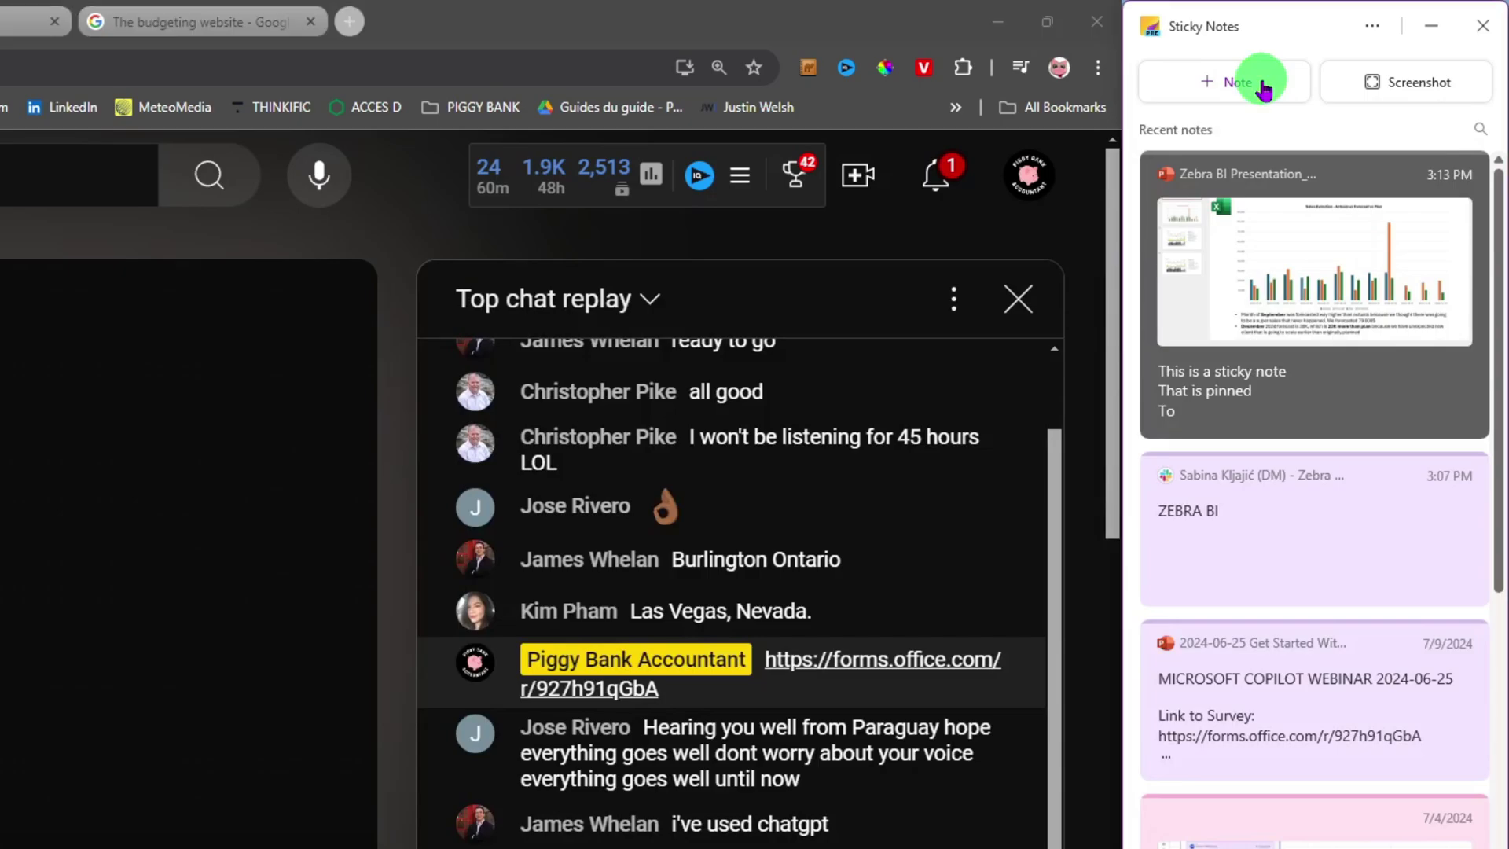
pyautogui.click(1265, 85)
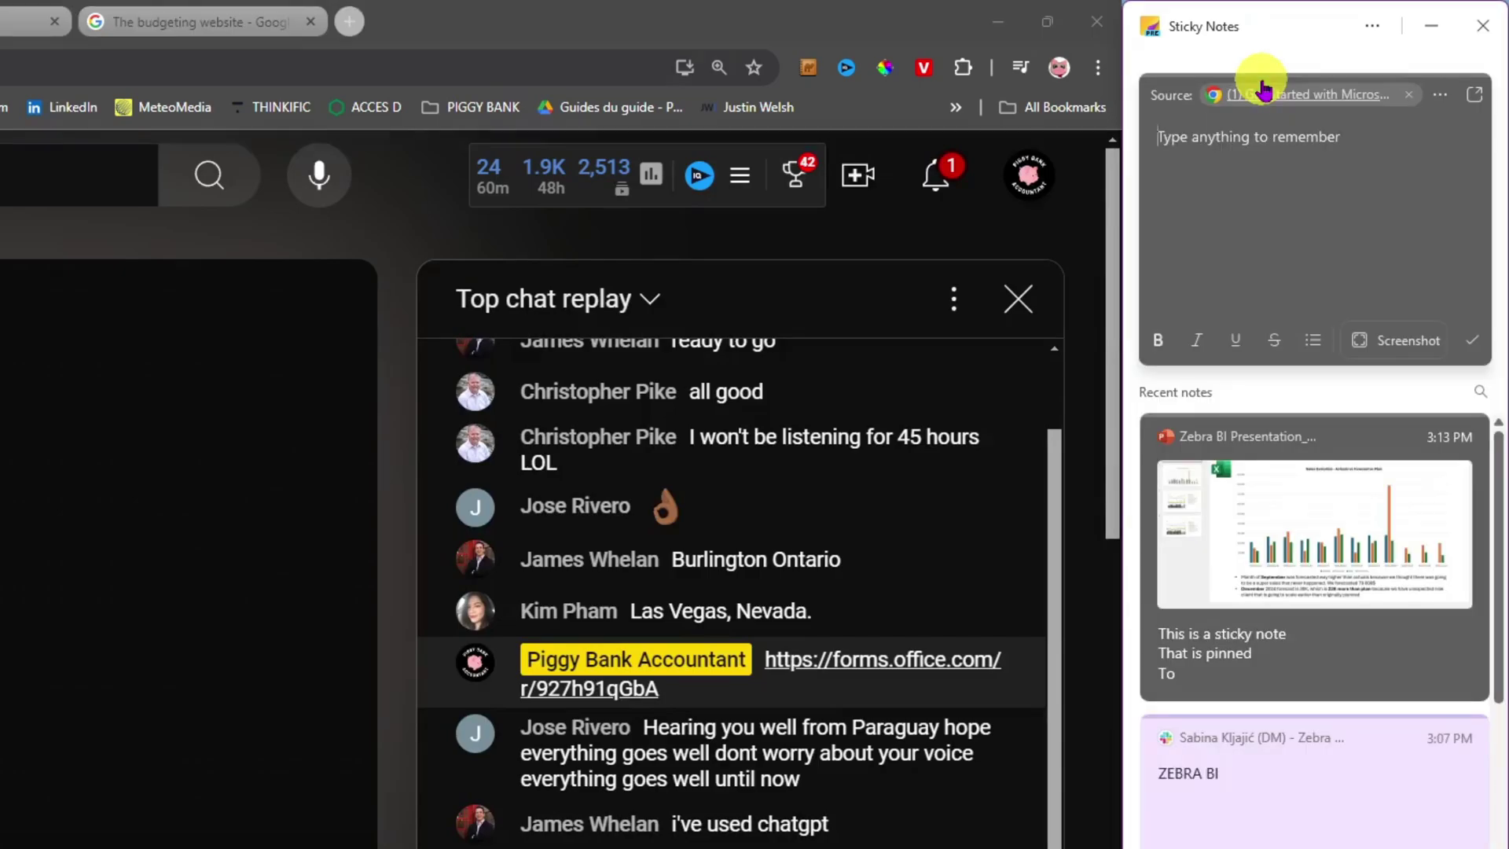
pyautogui.click(1300, 96)
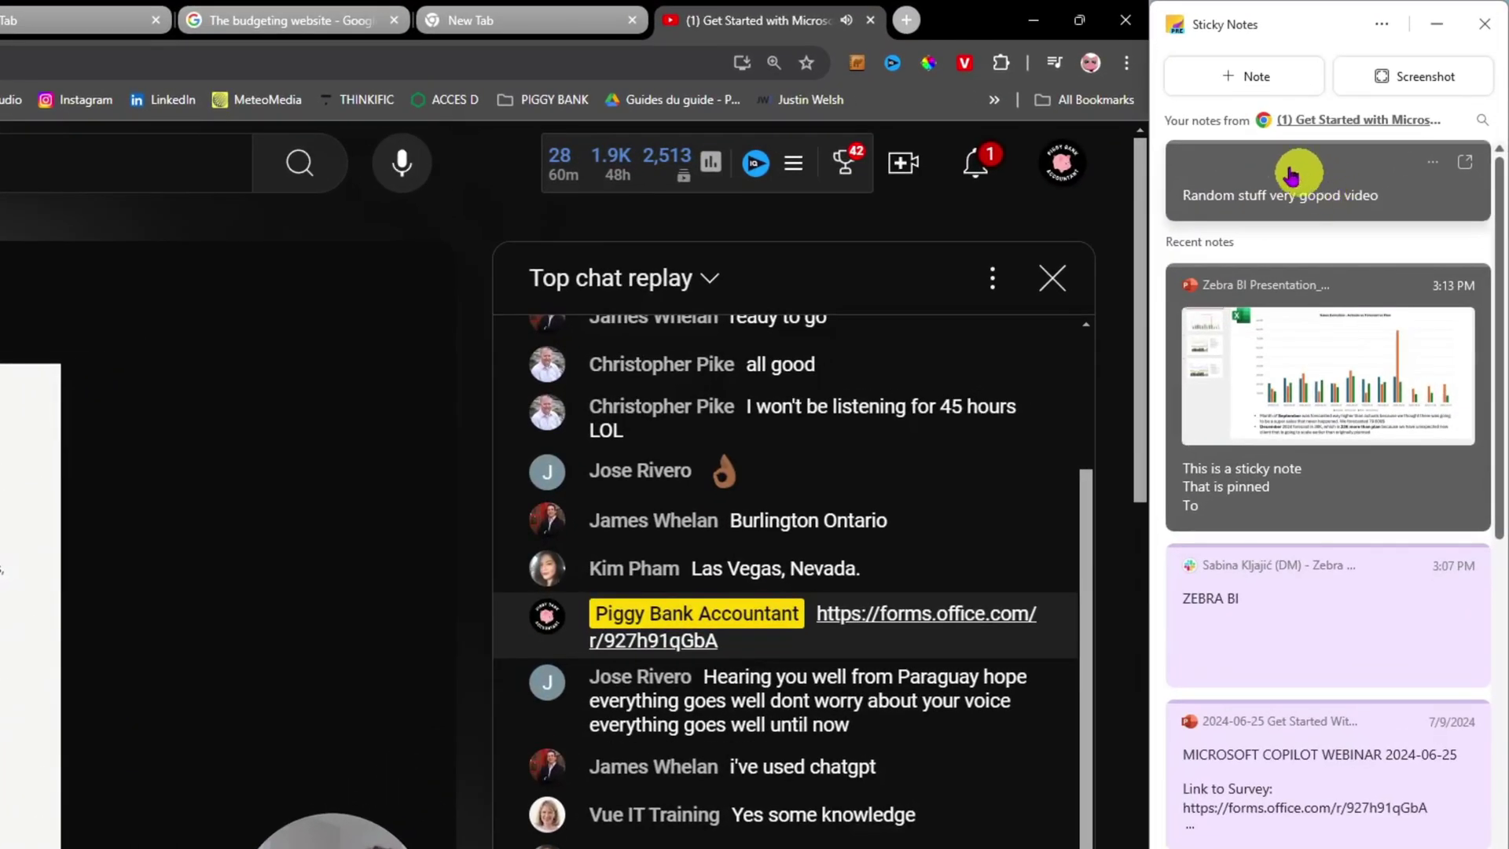
pyautogui.moveTo(1416, 82)
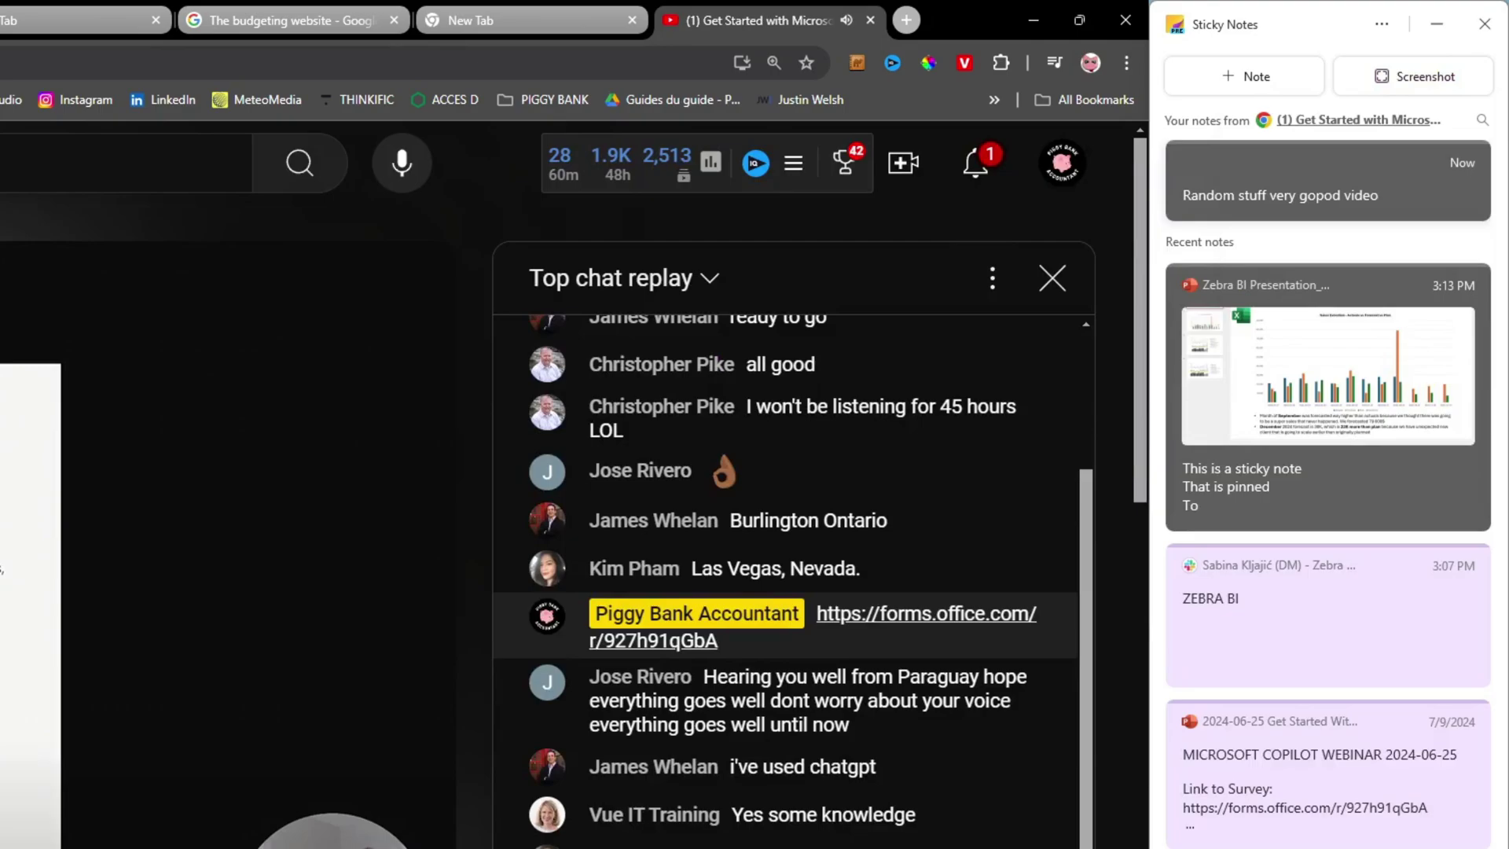
# - Capture the current Copilot training video frame as a screenshot note
pyautogui.click(1417, 79)
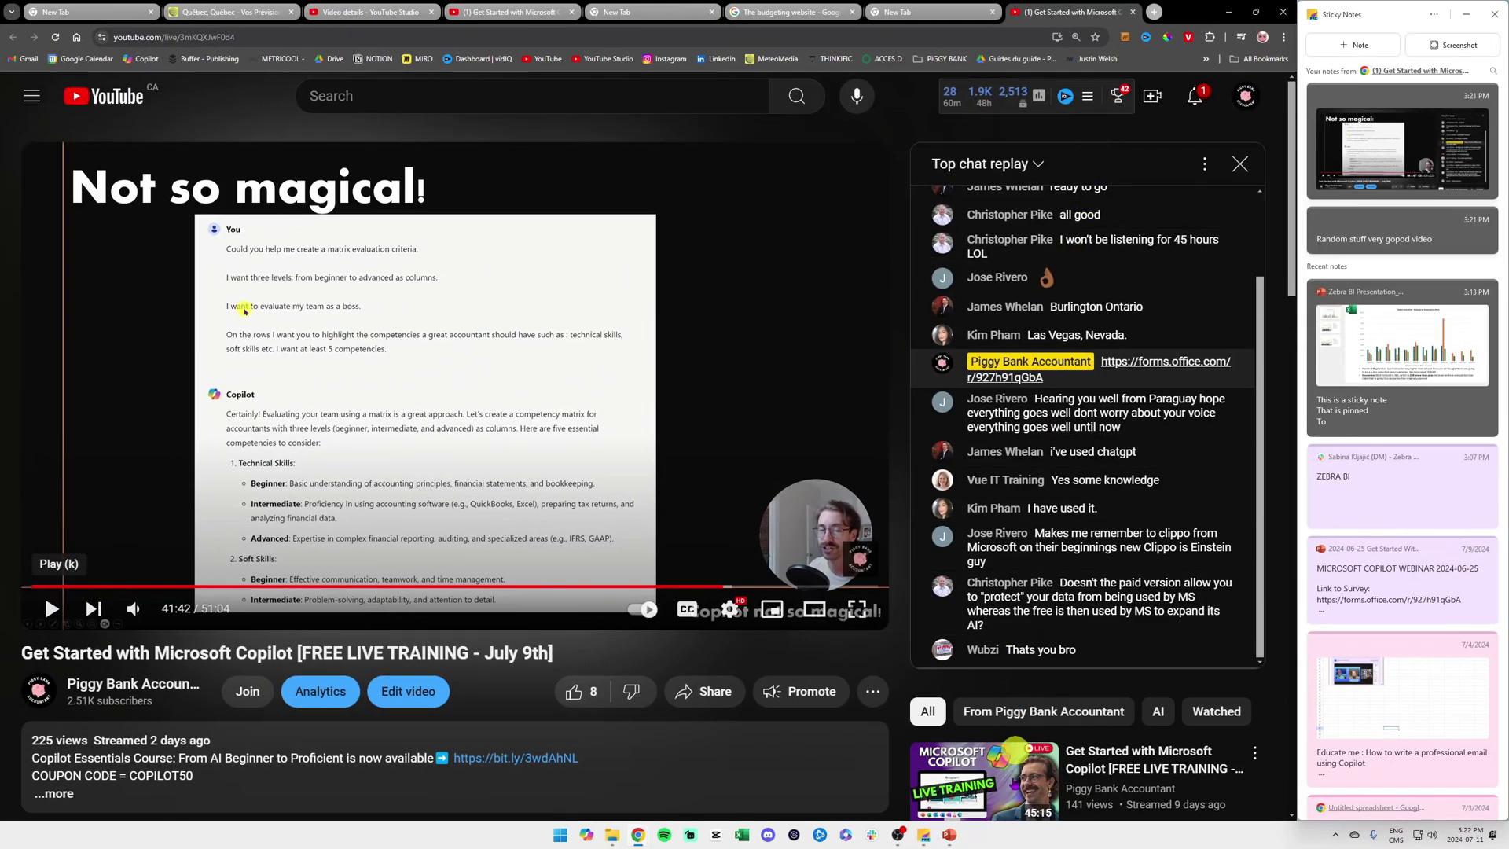
# - Bring the PowerPoint deck forward and save its 'What is AI?' slide as a screenshot note
pyautogui.moveTo(954, 839)
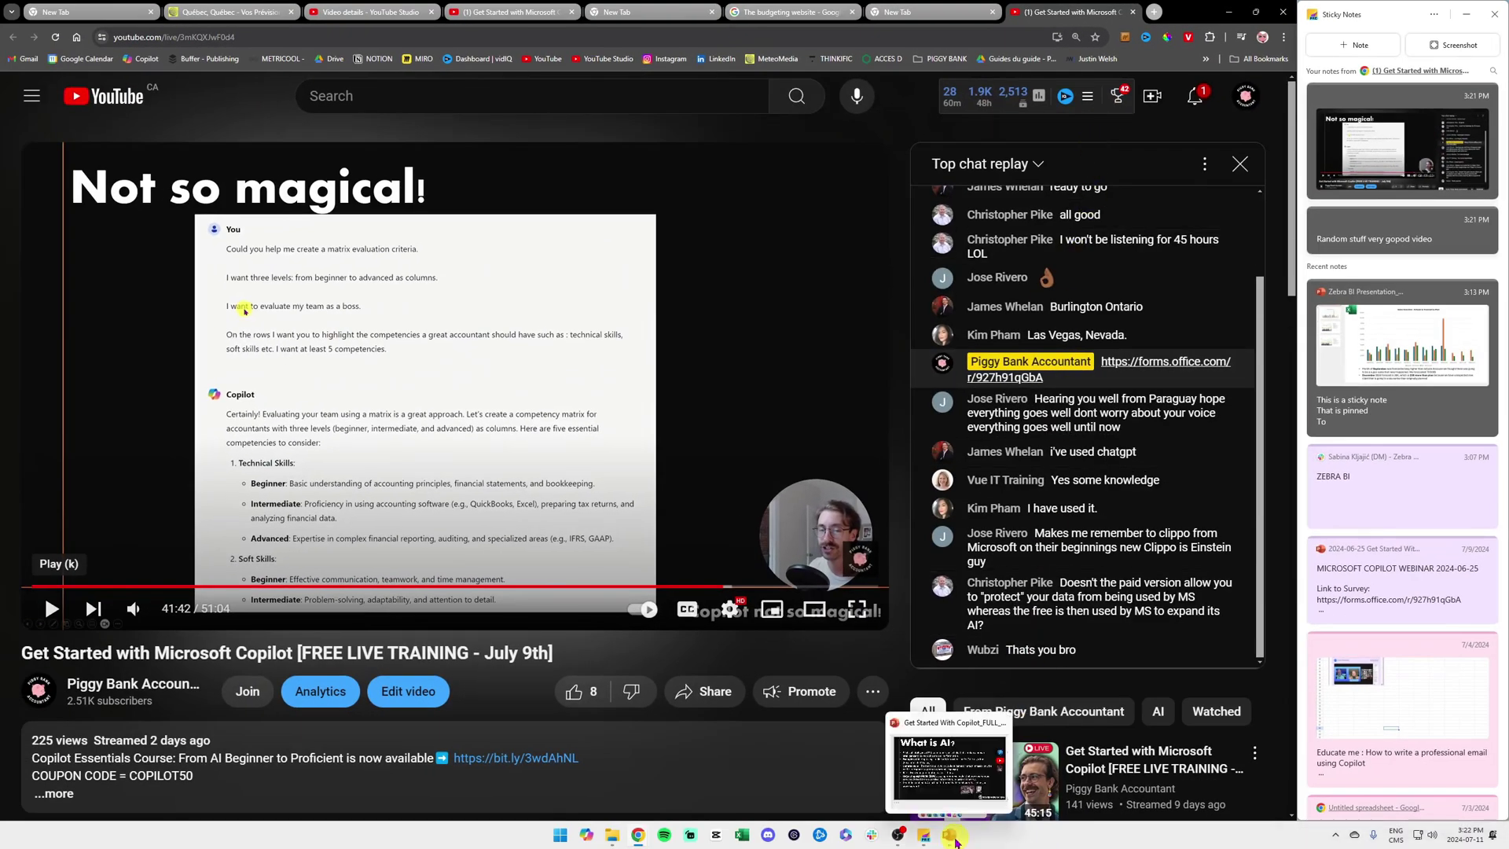
pyautogui.click(949, 766)
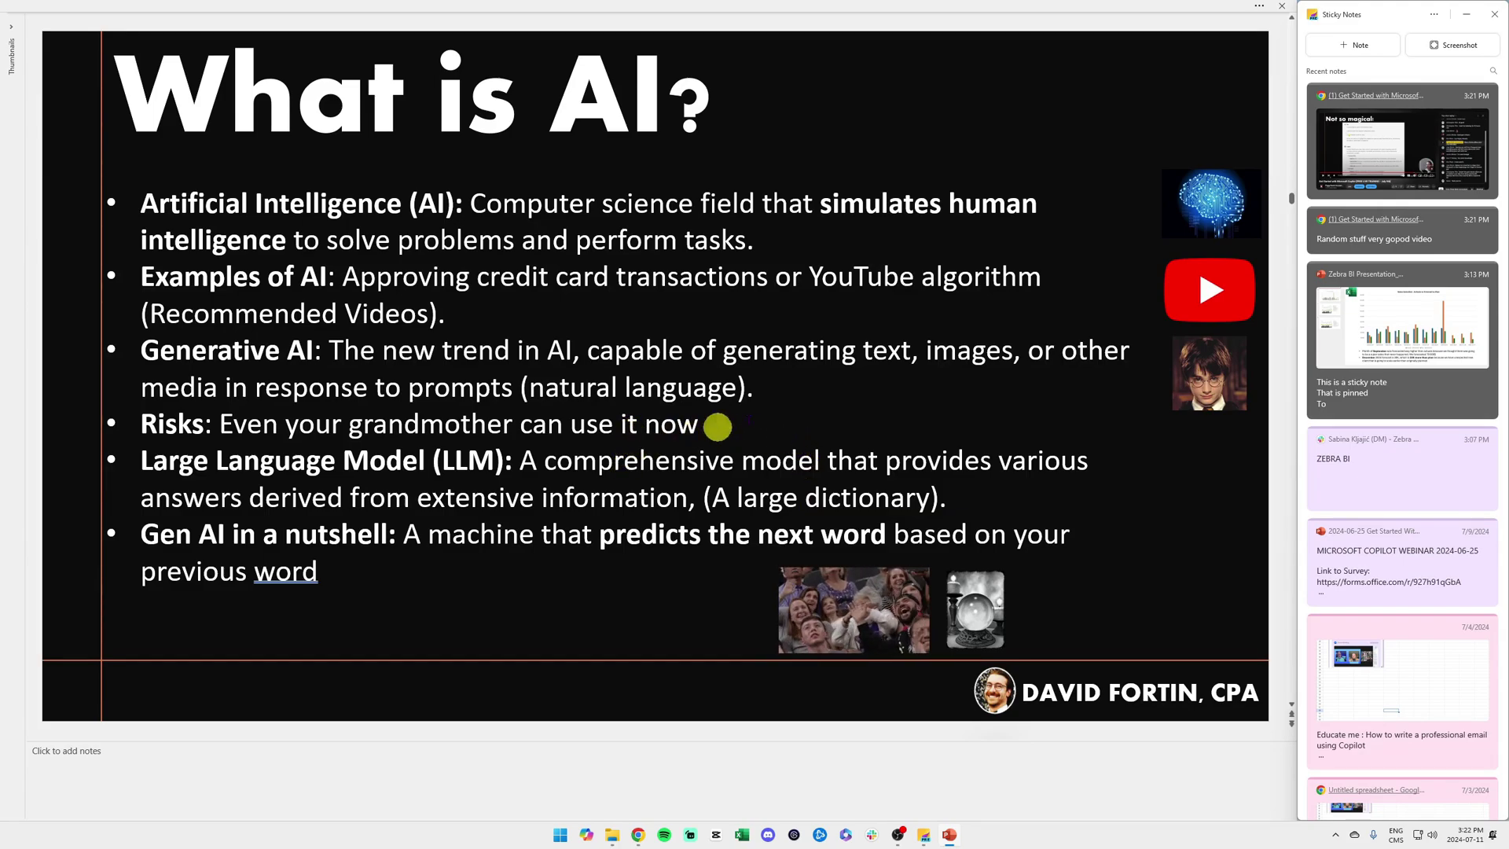
pyautogui.click(1453, 45)
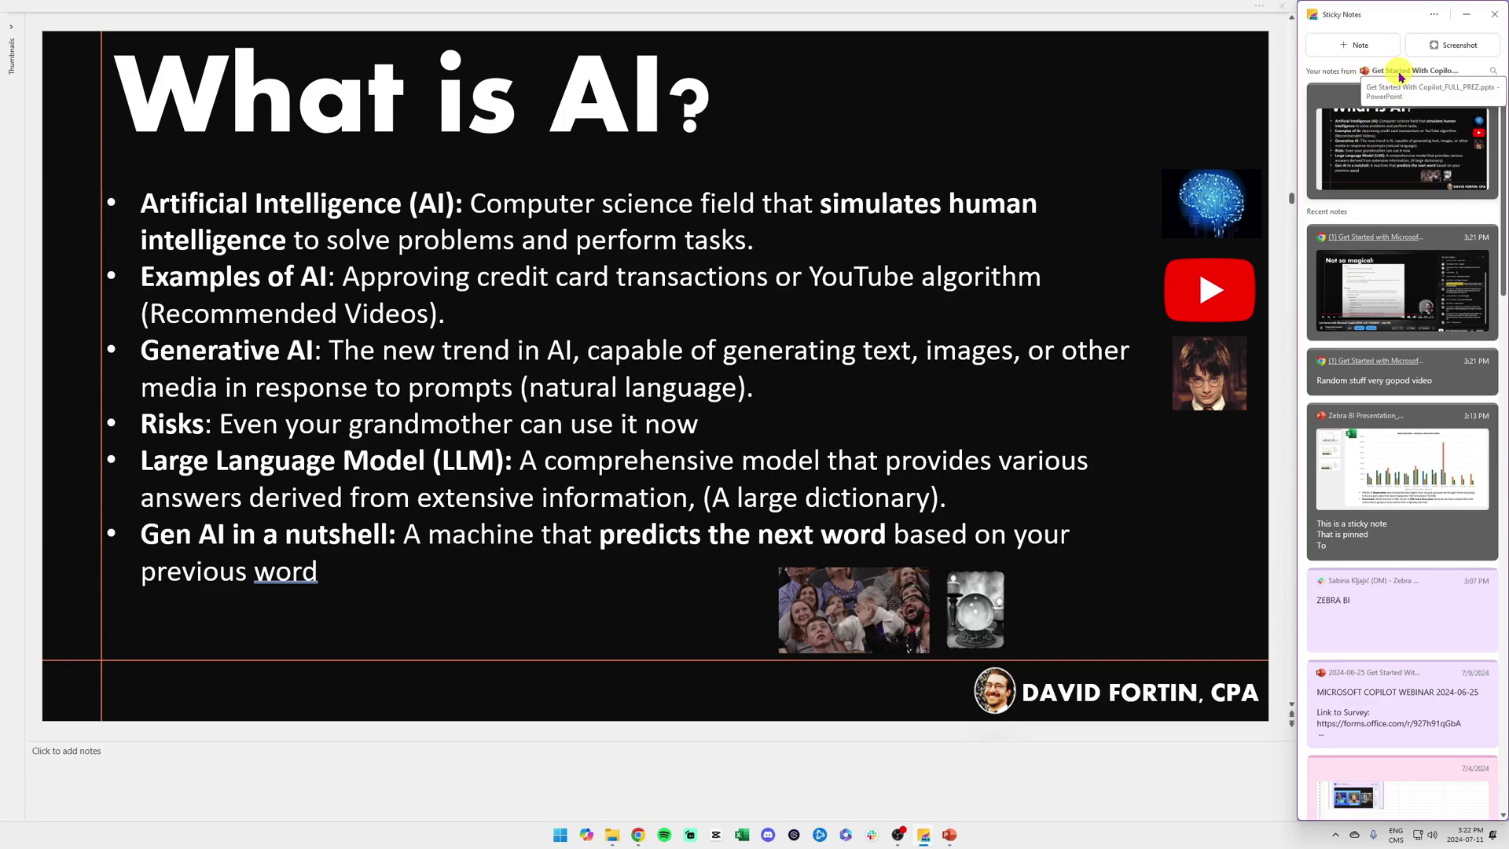
# - Switch between the YouTube replay and PowerPoint, ending on the Zebra BI 'Sales Evolution' chart slide
pyautogui.moveTo(641, 836)
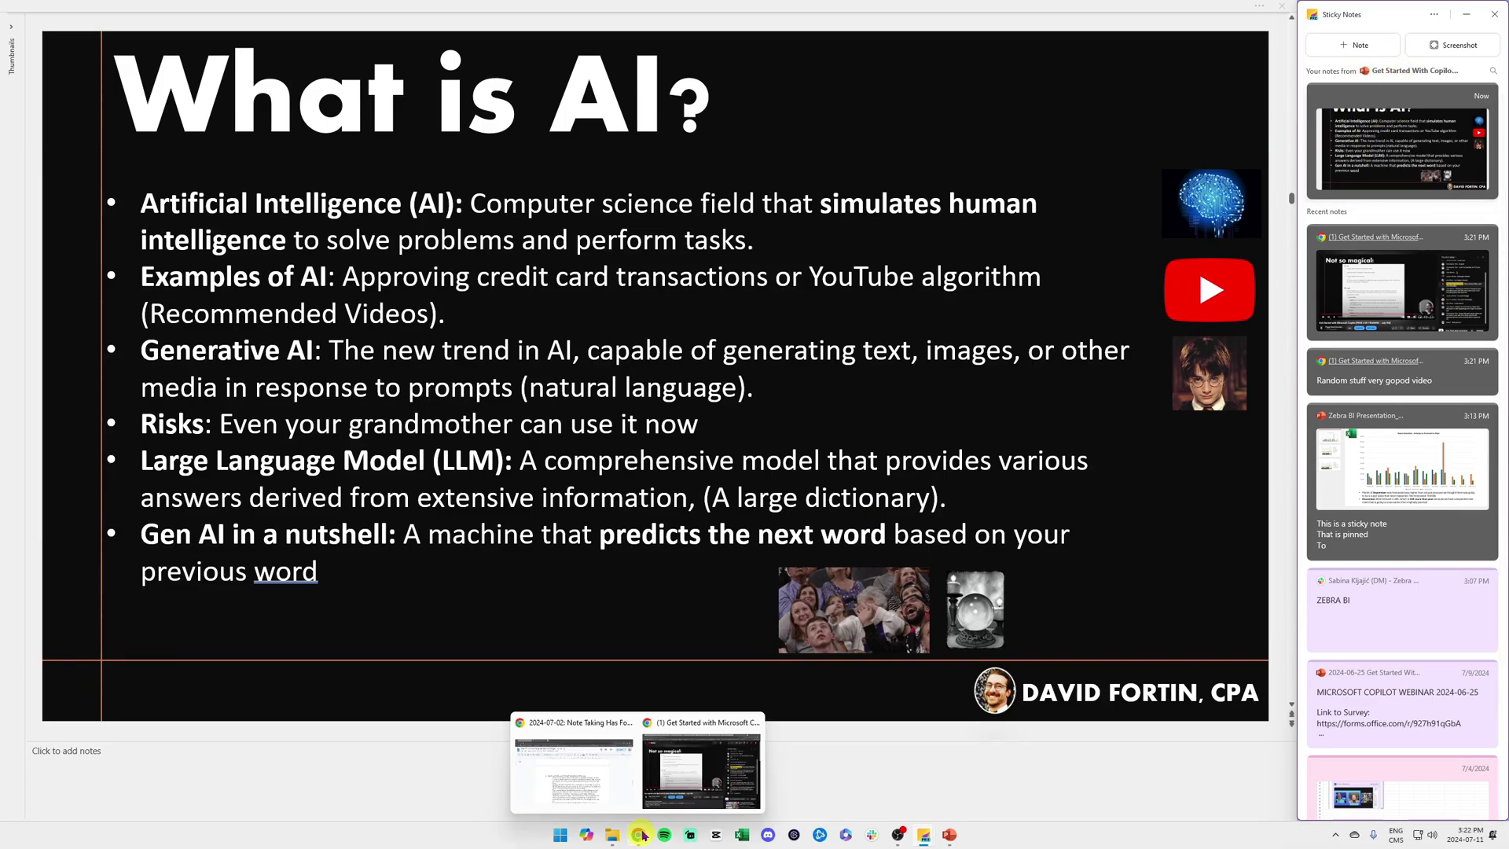
pyautogui.click(700, 770)
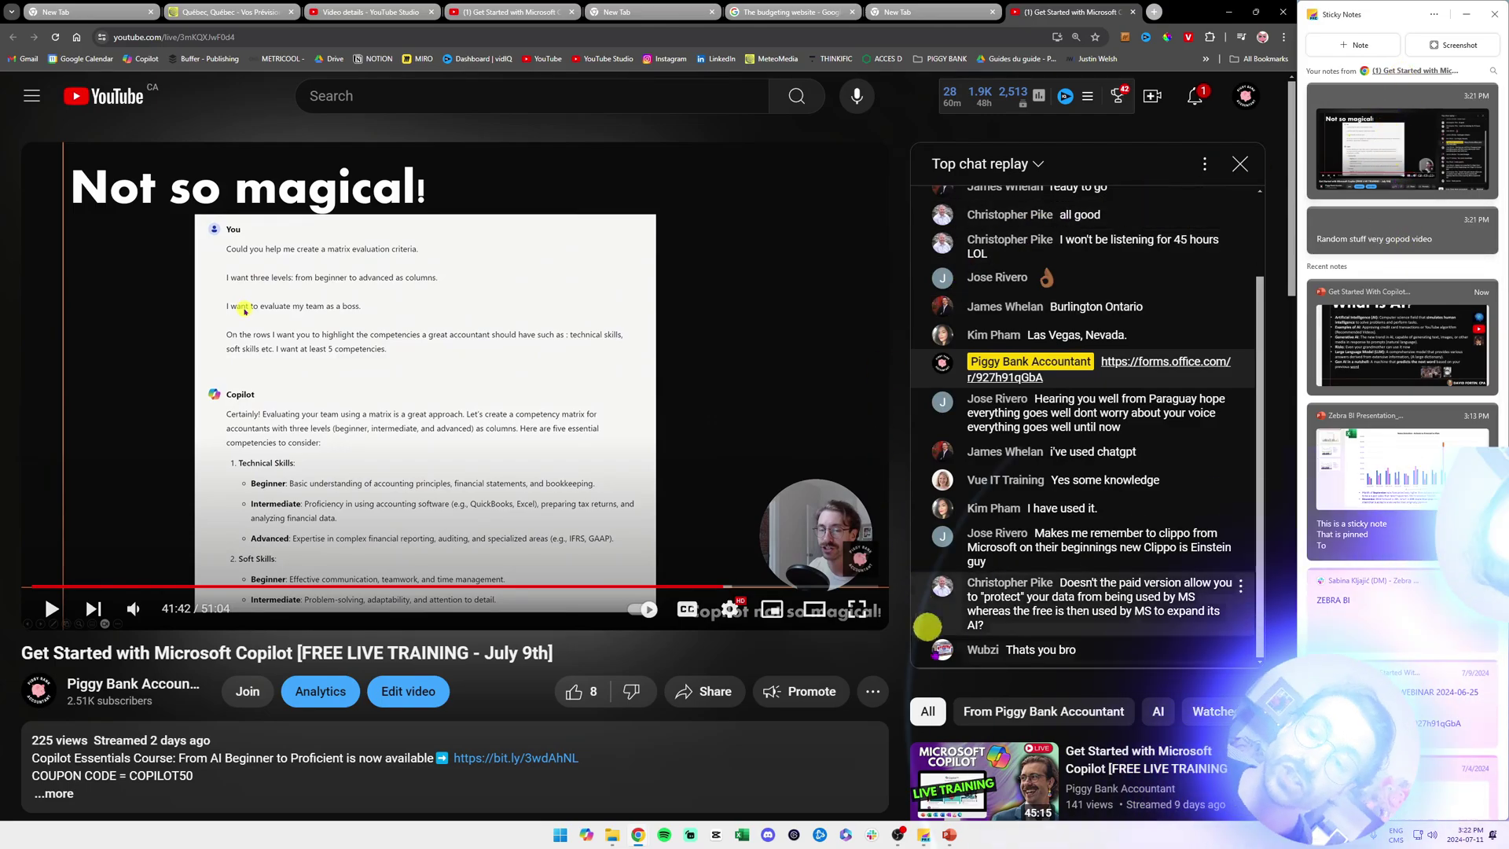
pyautogui.moveTo(949, 837)
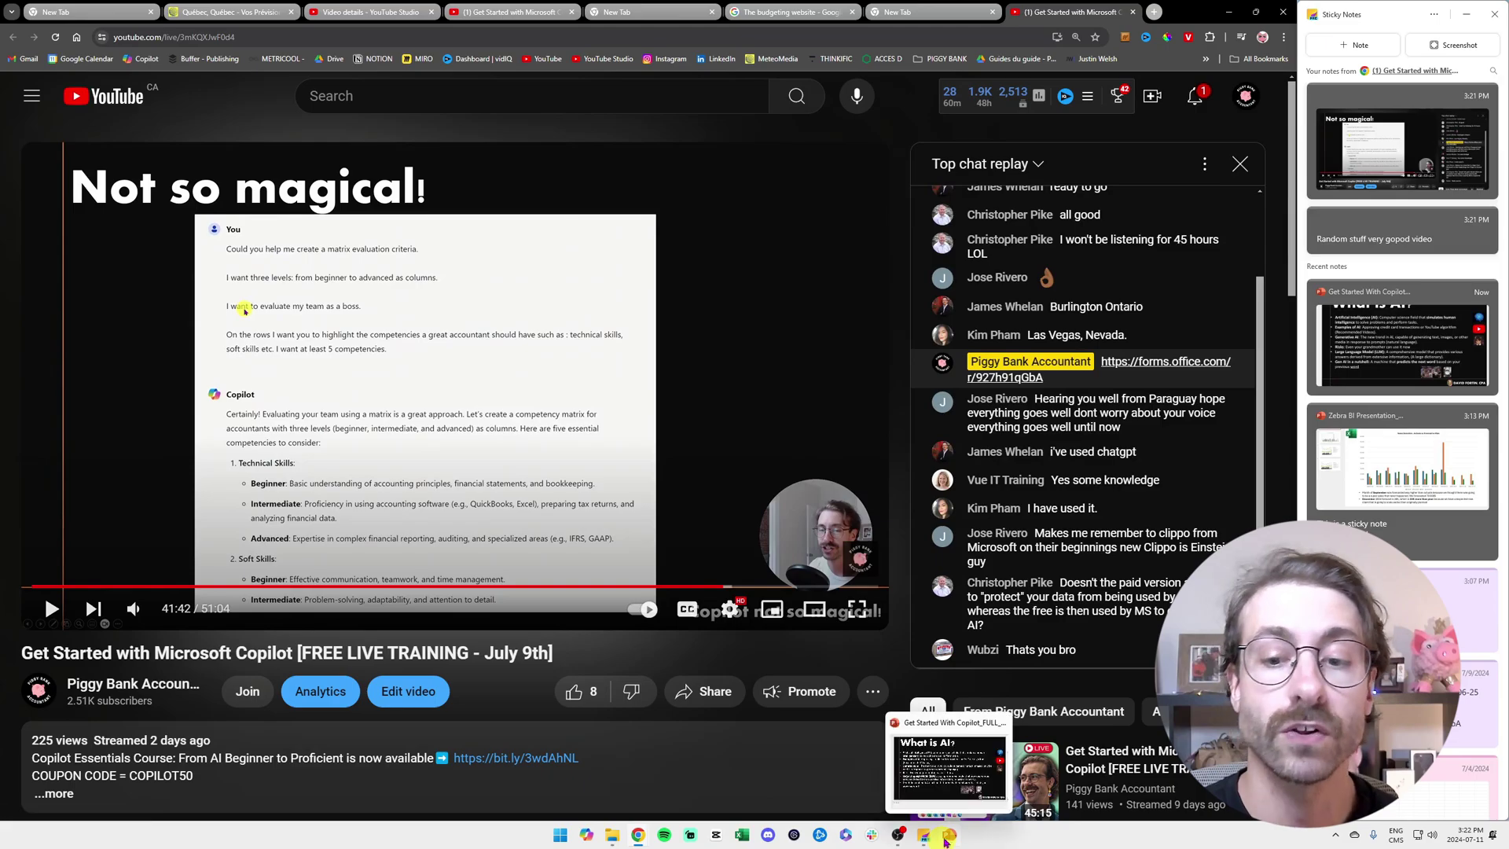
pyautogui.click(946, 768)
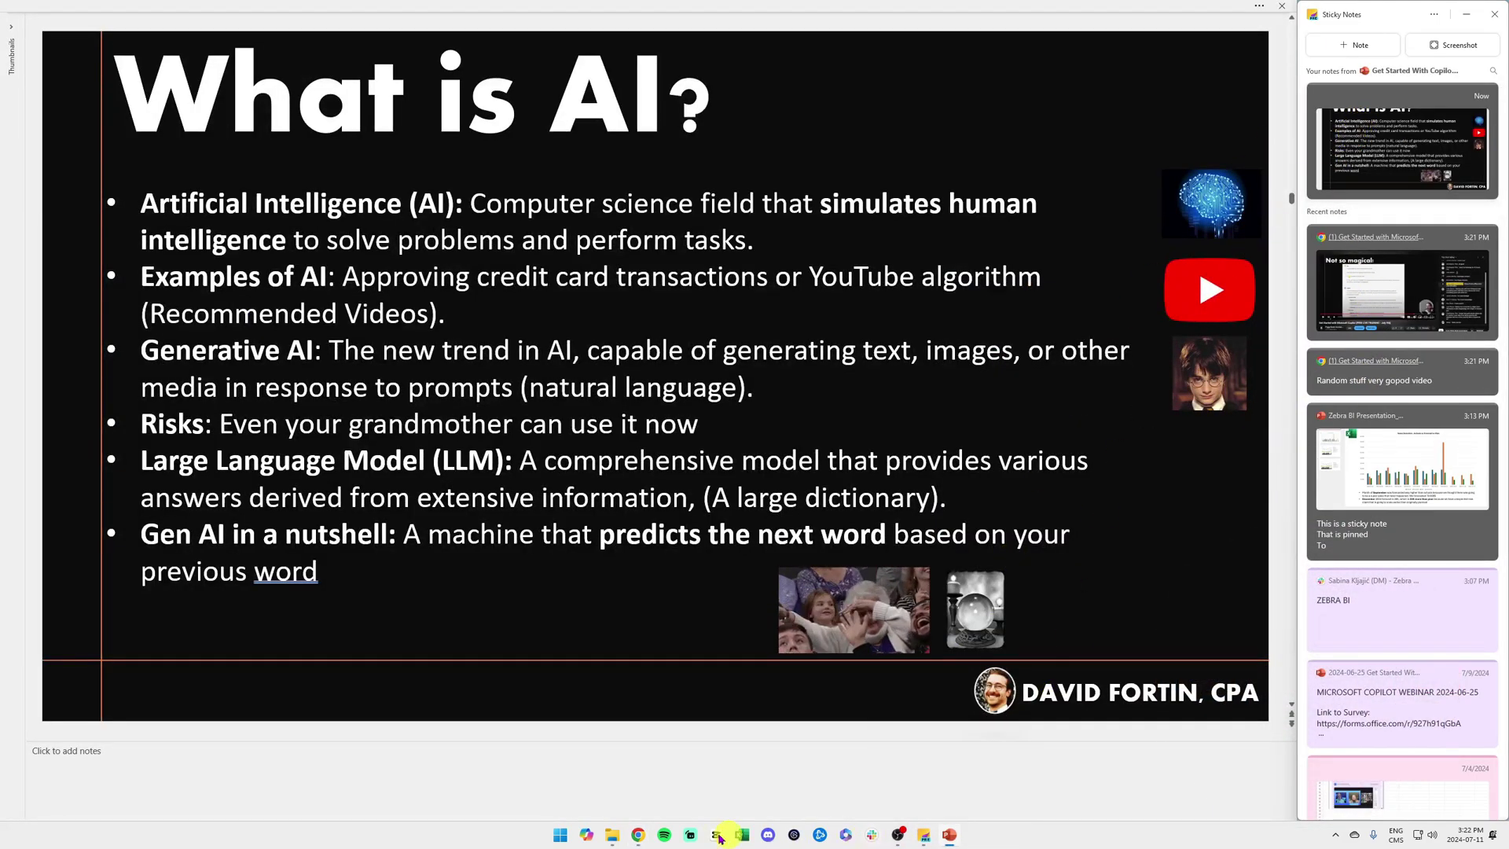
pyautogui.click(697, 778)
pyautogui.click(686, 752)
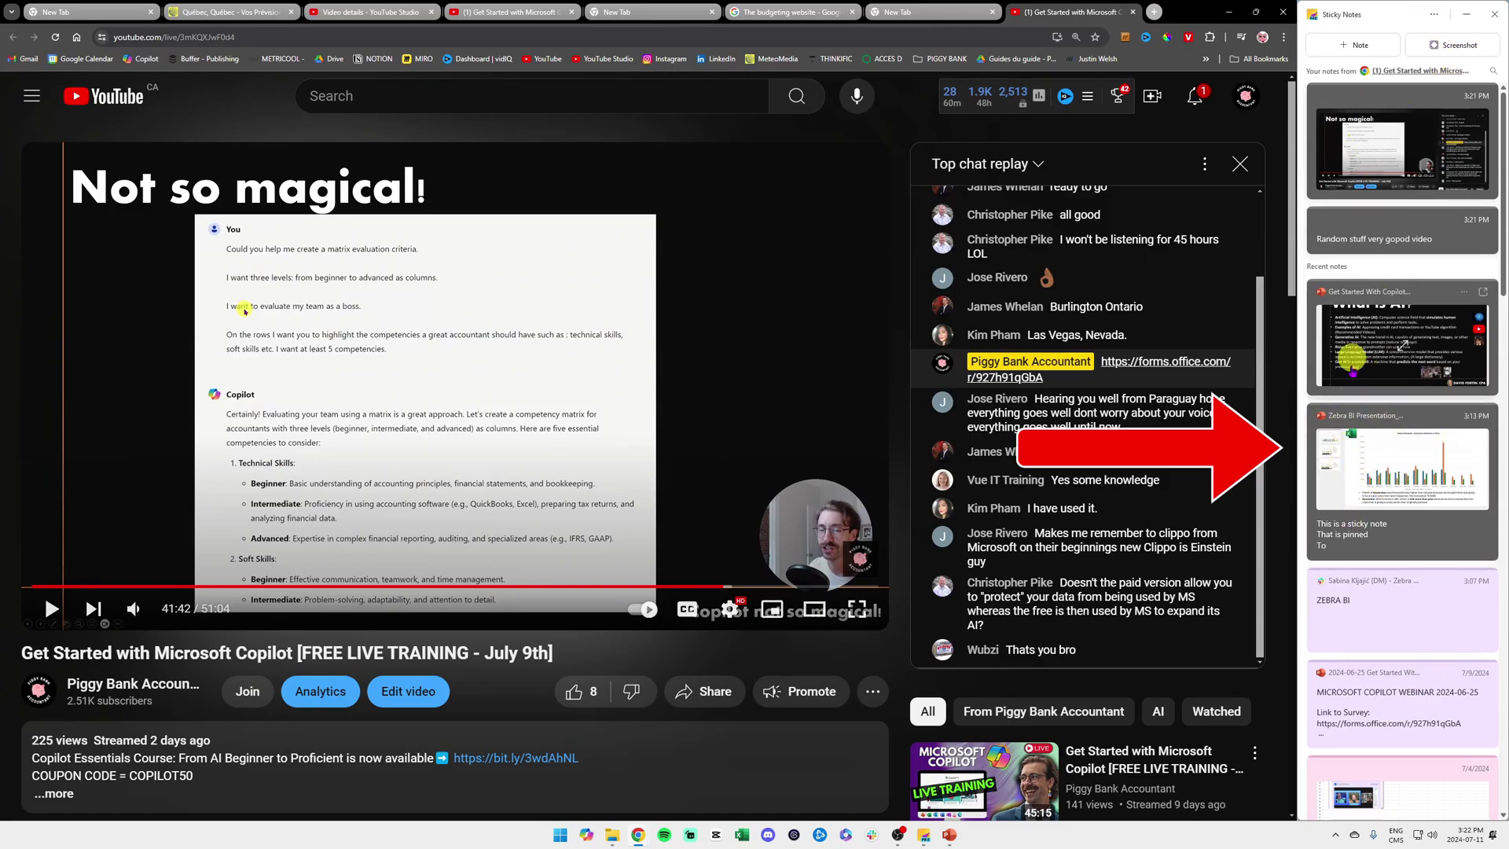
pyautogui.hotkey('alt', 'Tab')
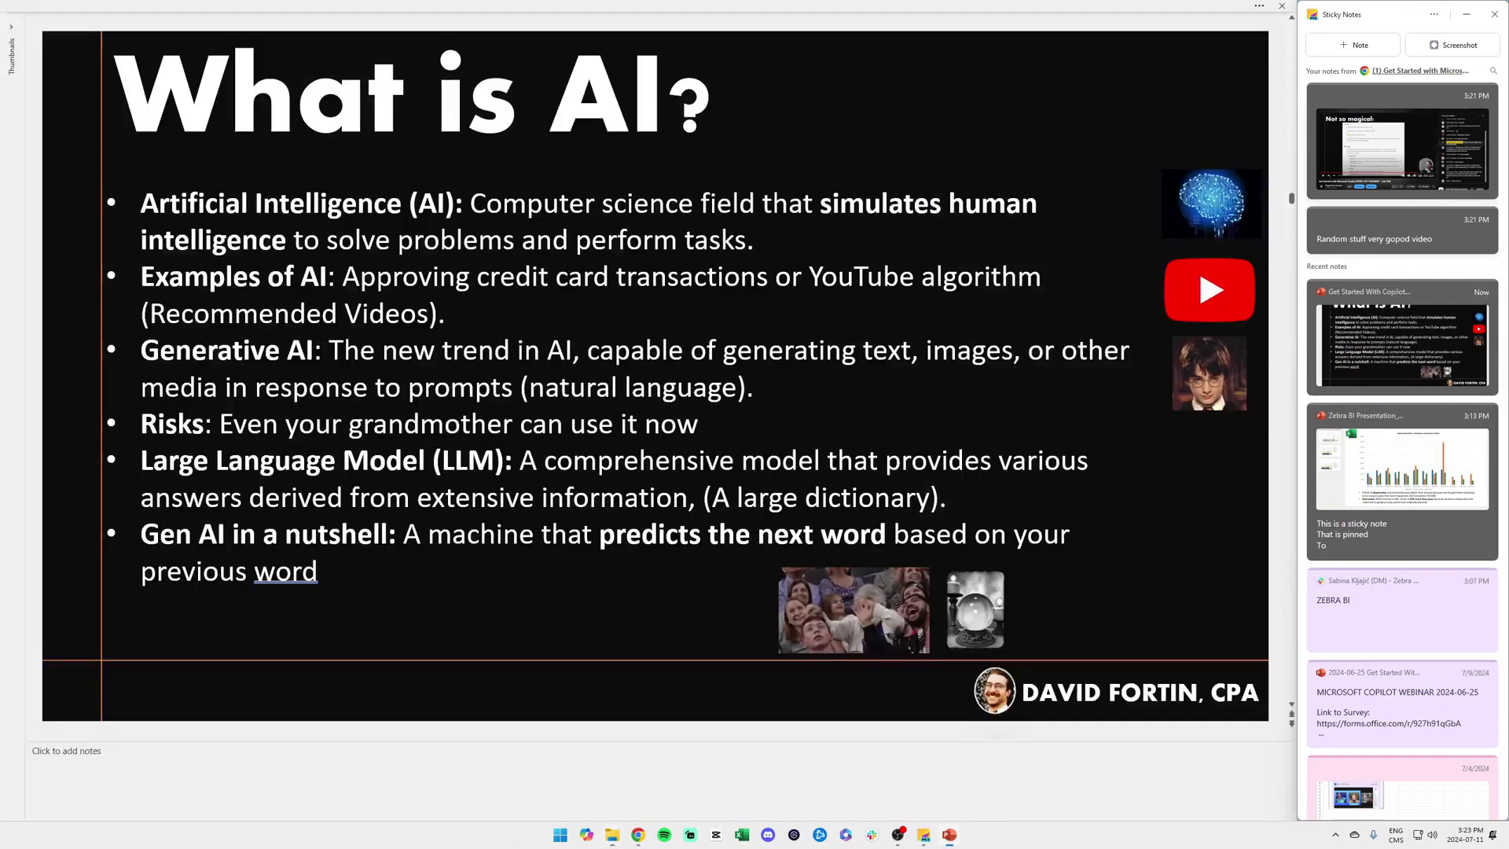
pyautogui.hotkey('alt', 'Tab')
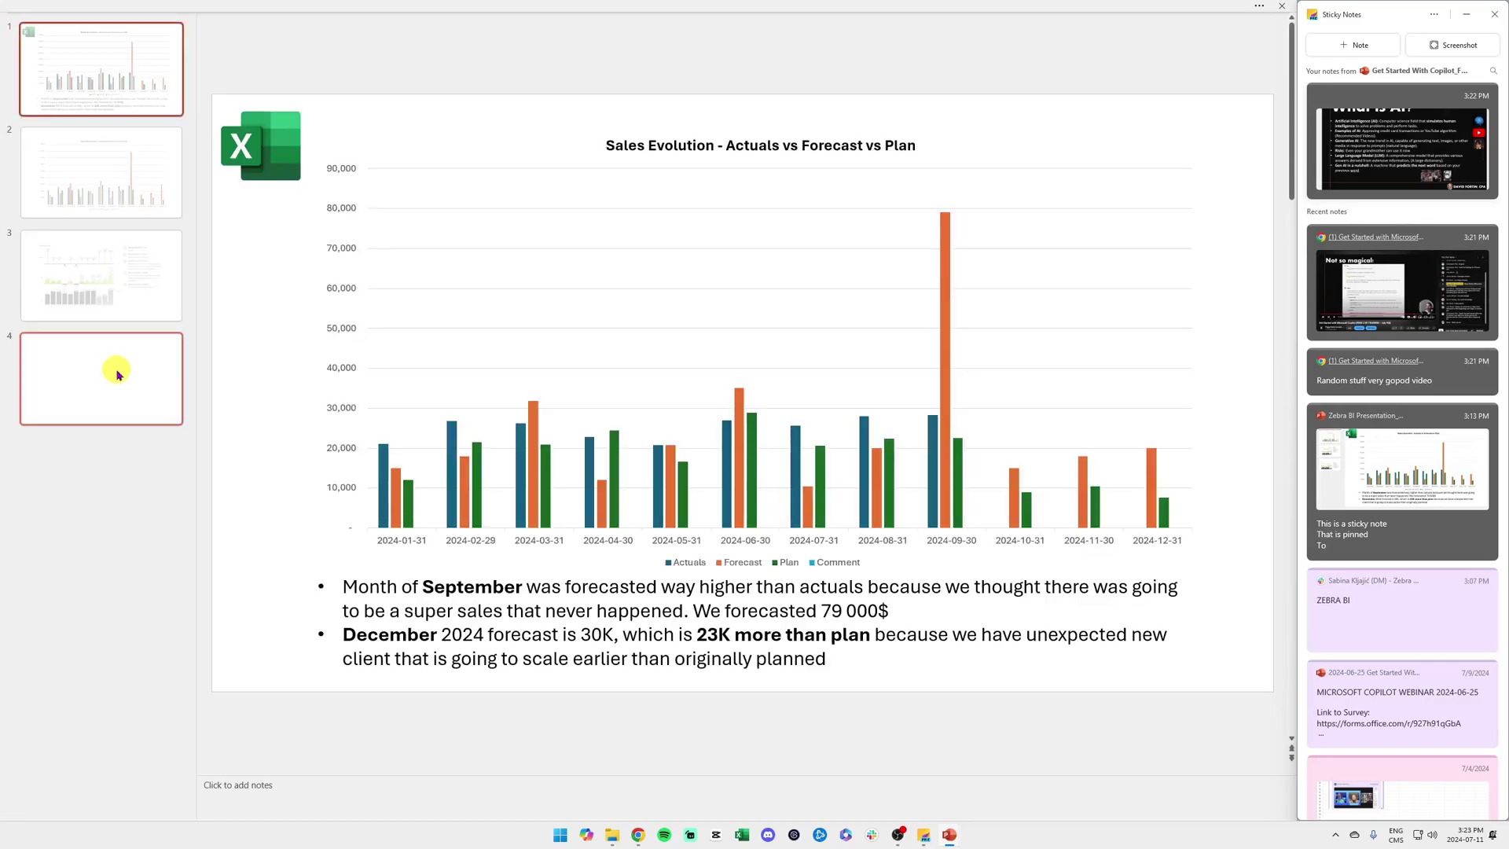